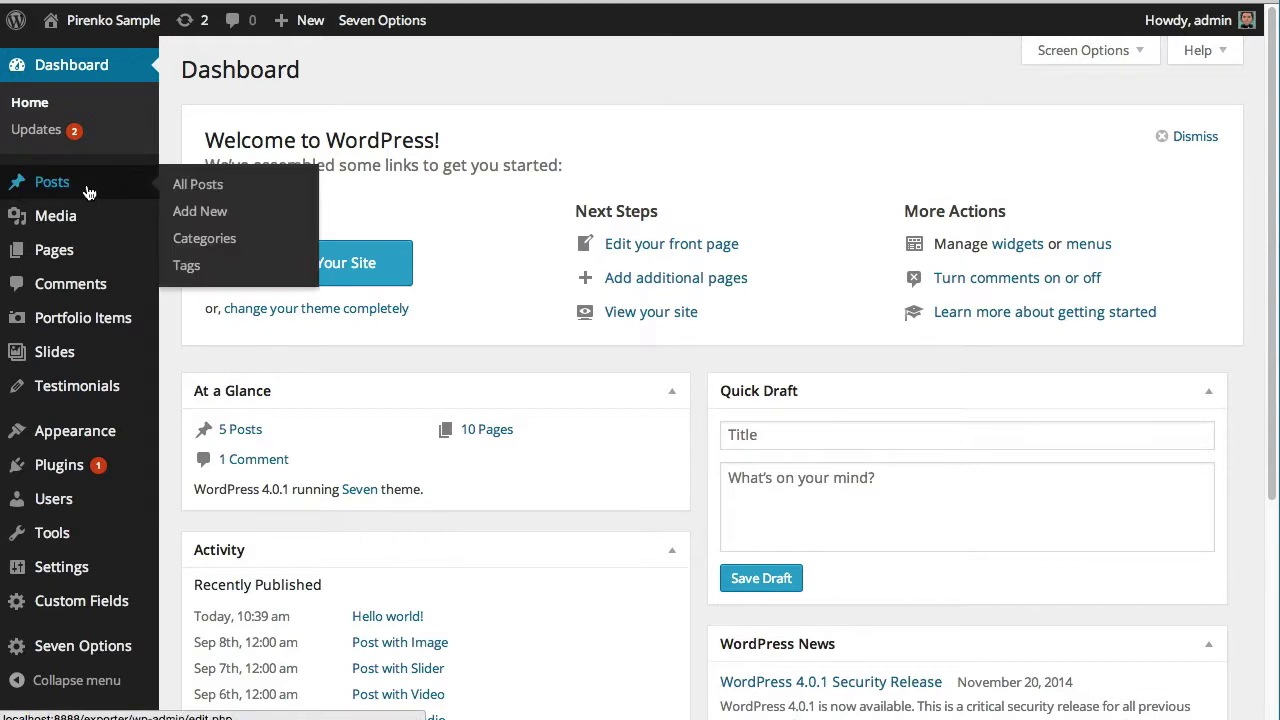
# Open the "Post with Image" post for editing and switch it to the backend editor.
pyautogui.click(170, 188)
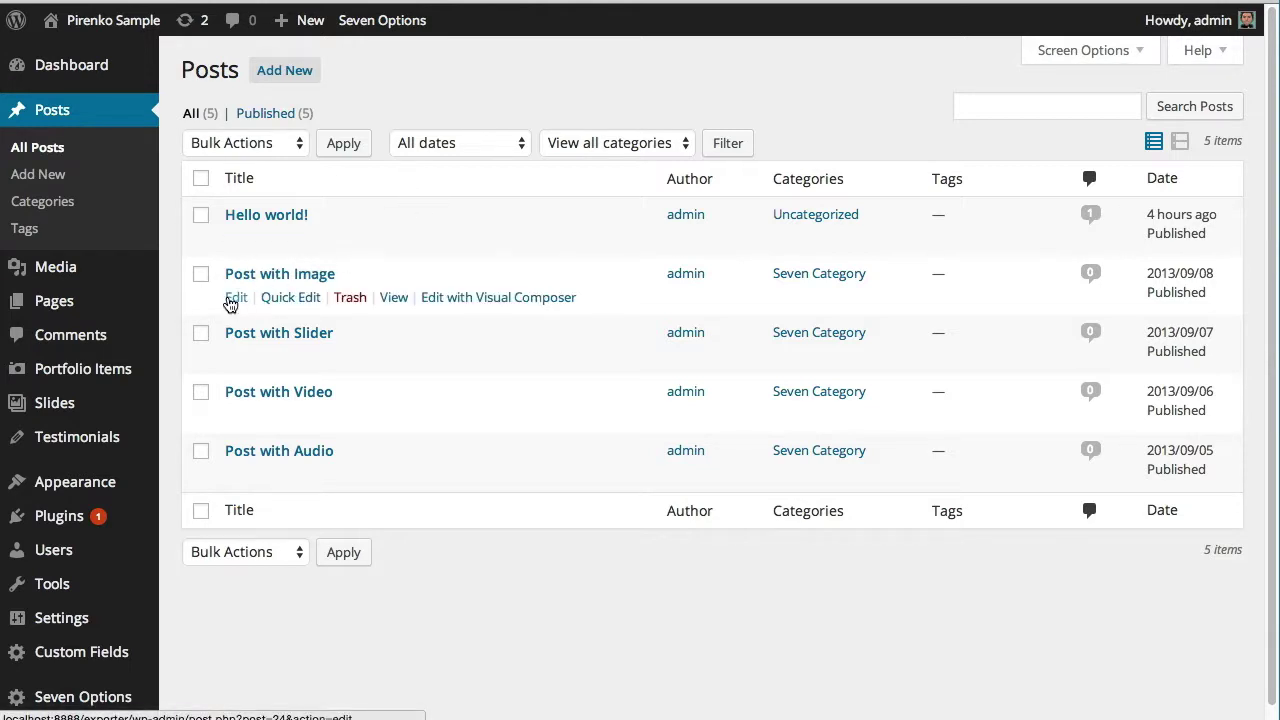
pyautogui.click(236, 299)
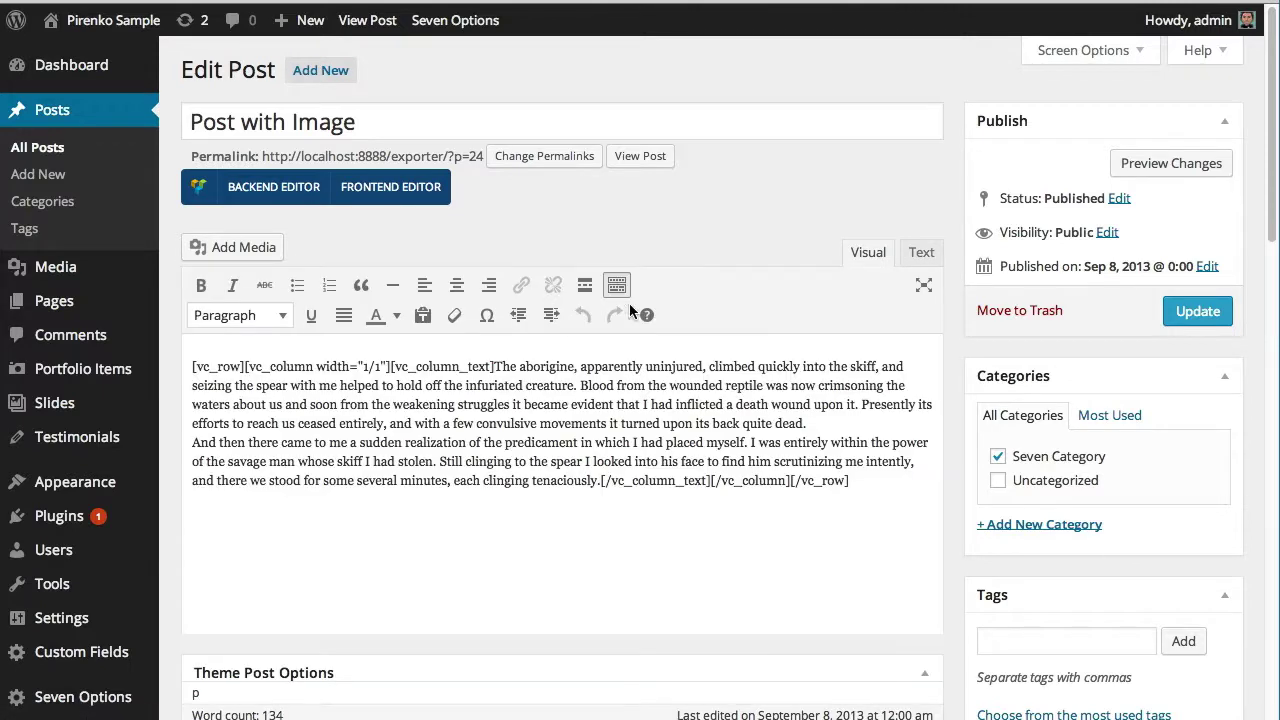
pyautogui.click(297, 200)
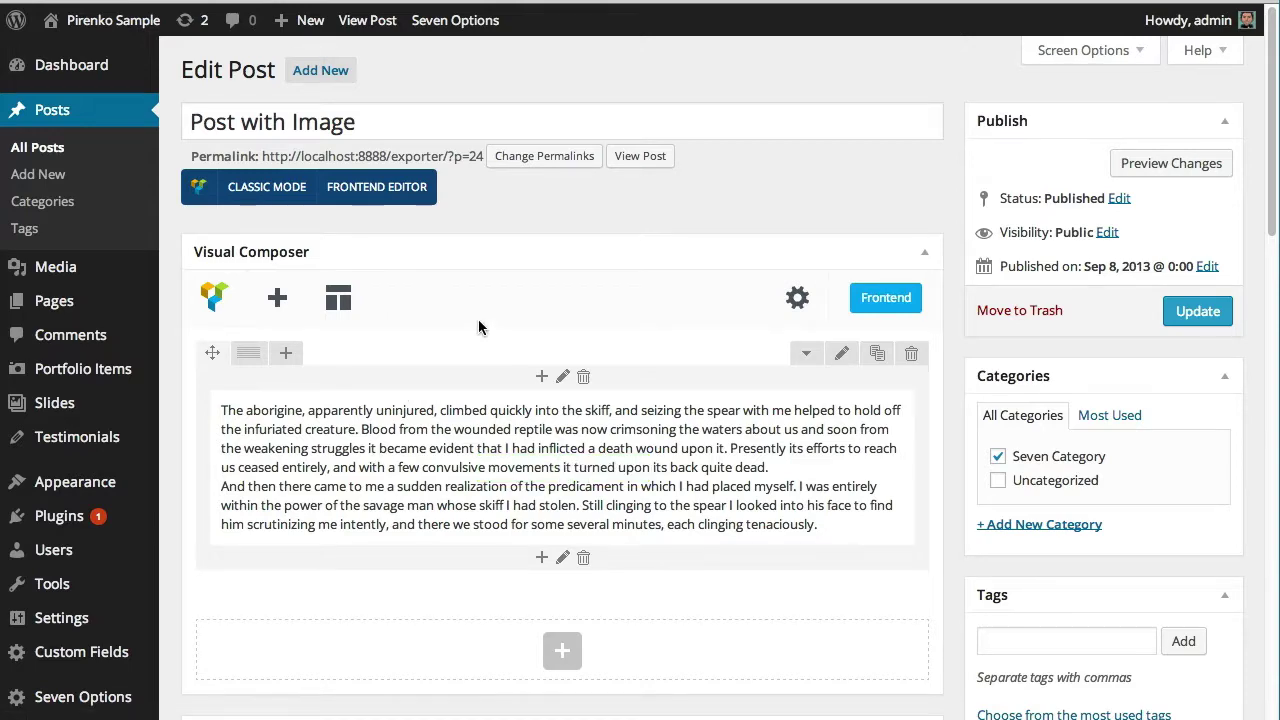
# Examine the post's content block and its theme options for sidebar display, featured color and blog parent page.
pyautogui.scroll(-1, 479, 322)
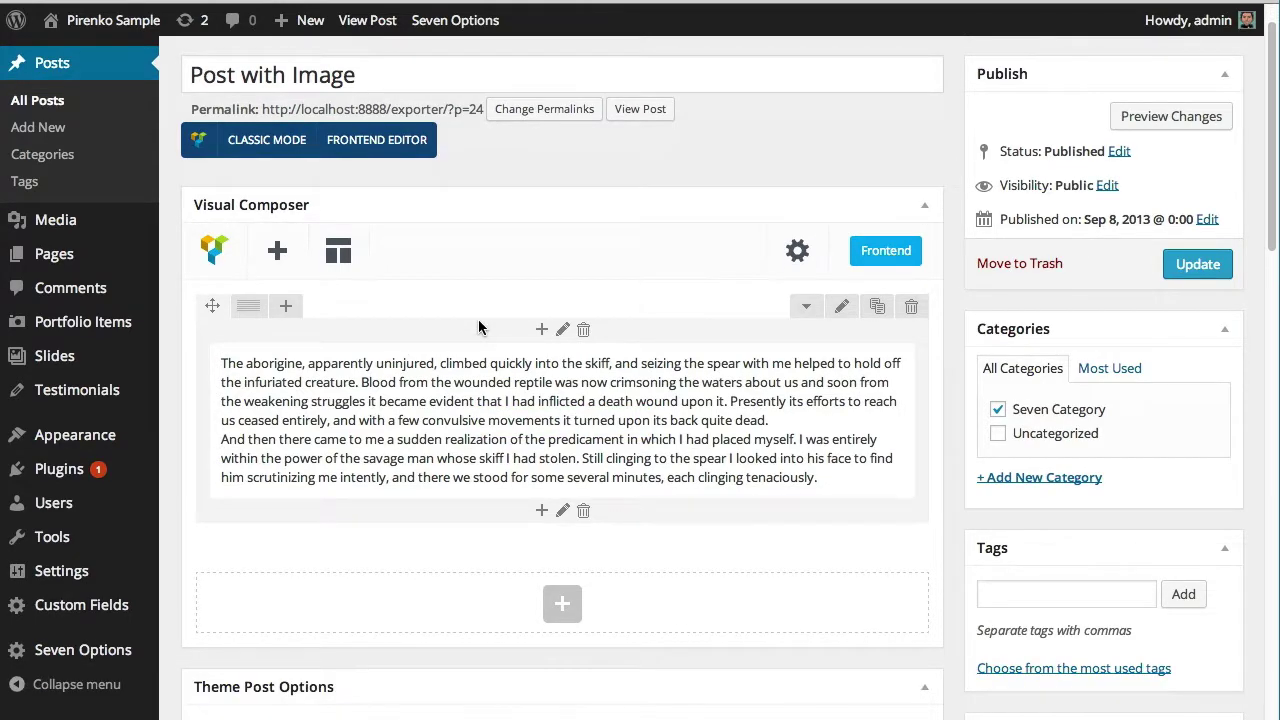
pyautogui.scroll(-2, 479, 326)
pyautogui.scroll(-3, 643, 322)
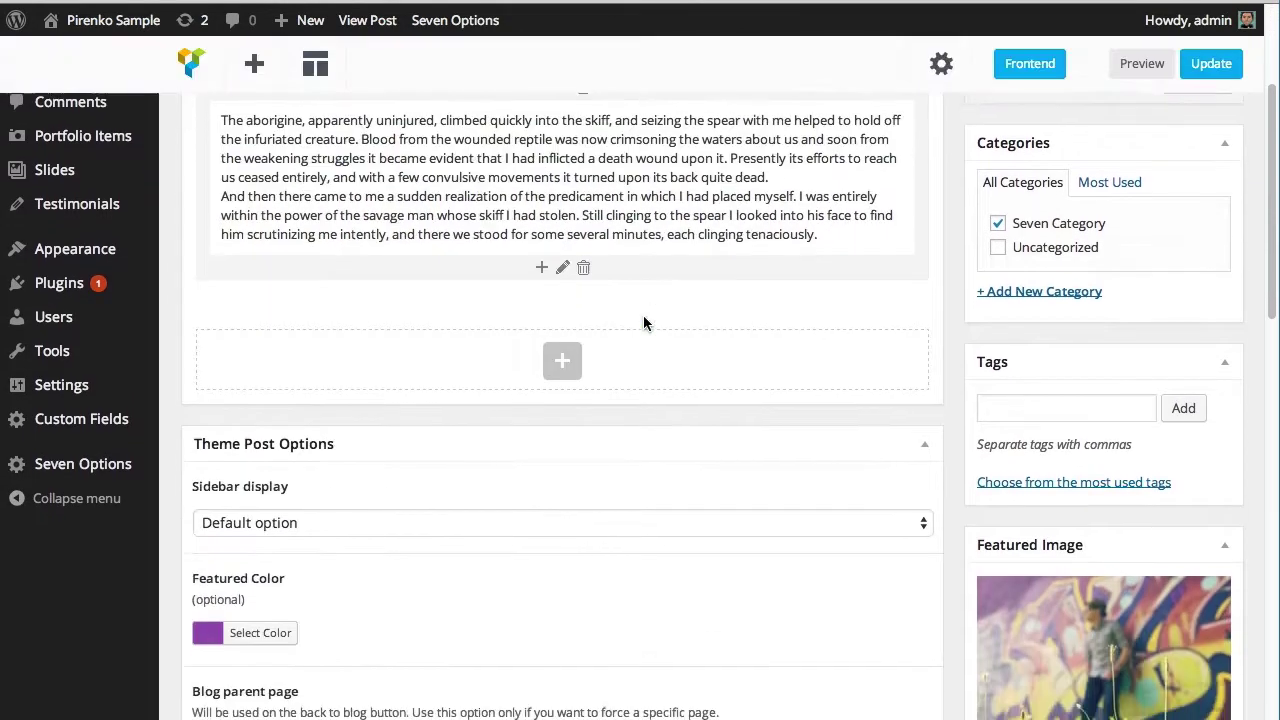
pyautogui.scroll(-1, 643, 322)
pyautogui.scroll(-2, 607, 358)
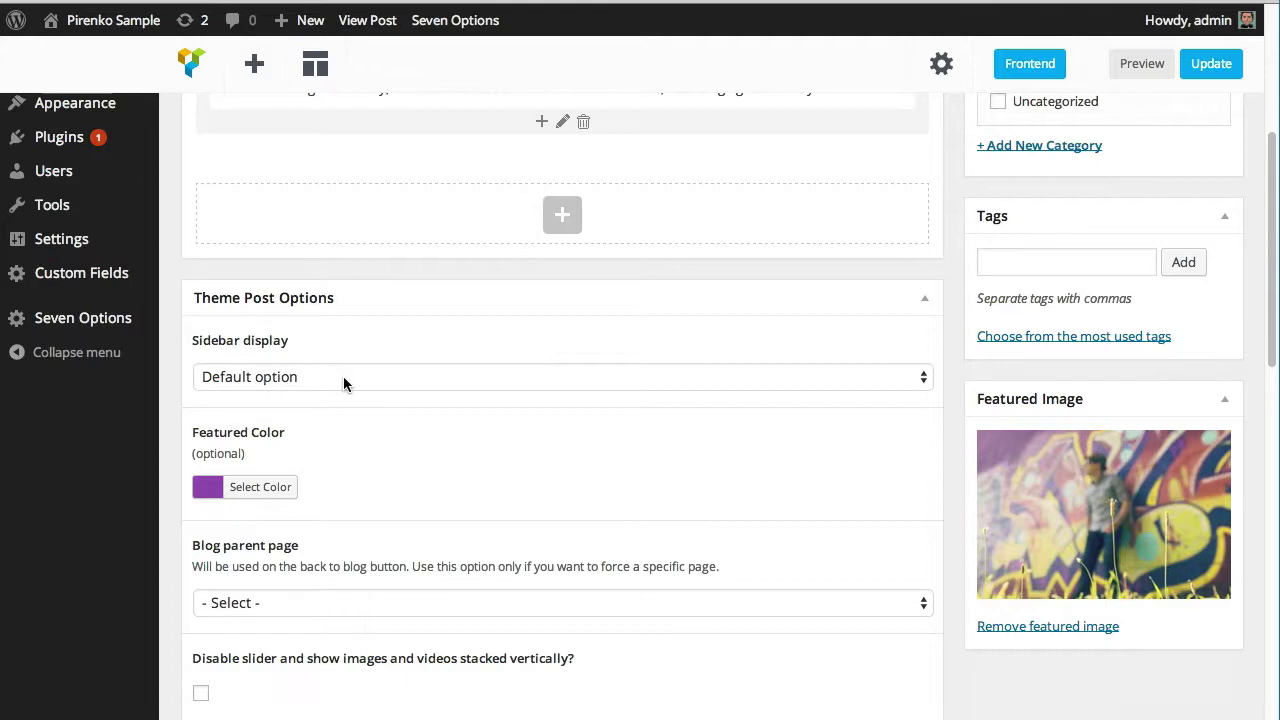
pyautogui.scroll(-2, 343, 376)
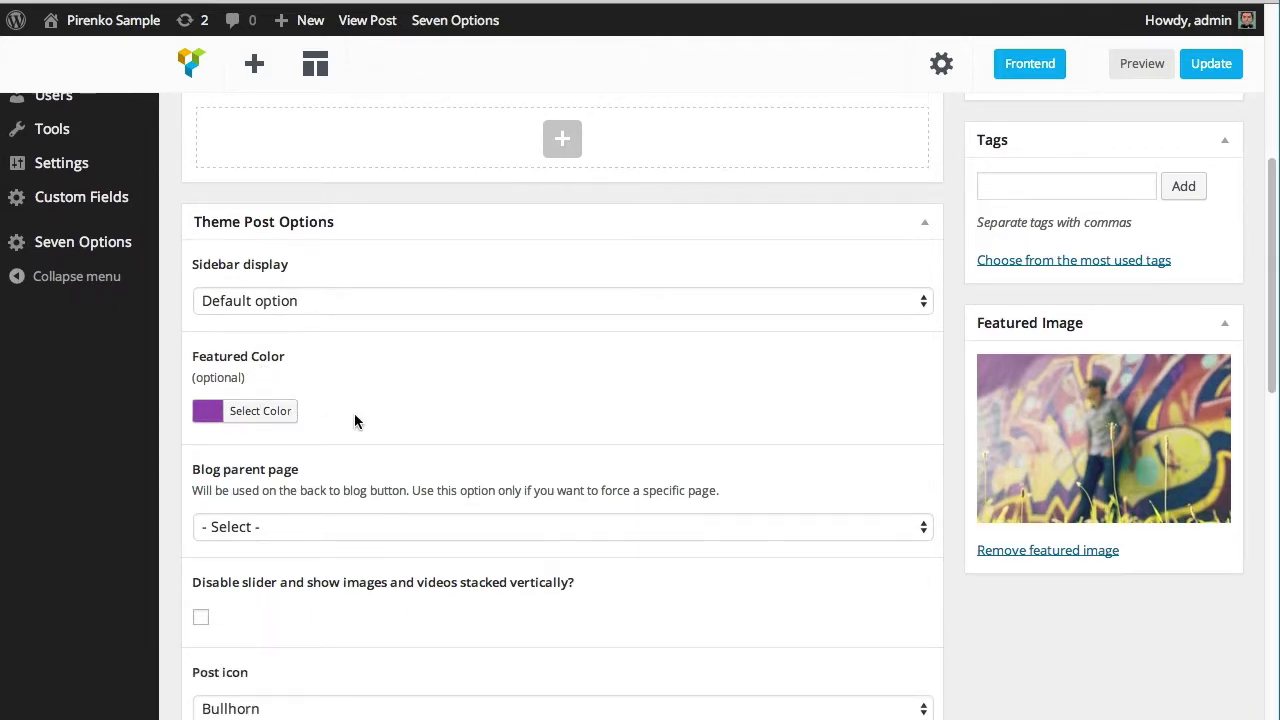
pyautogui.scroll(-4, 354, 415)
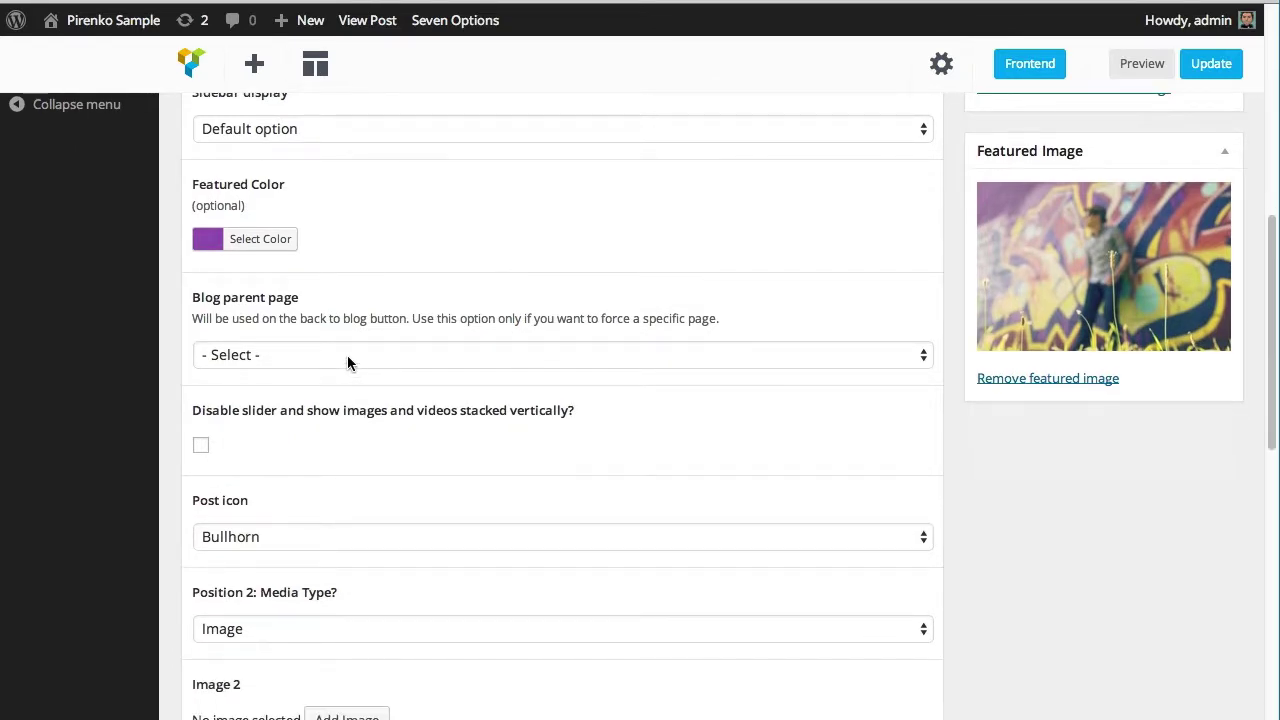
pyautogui.press('Home')
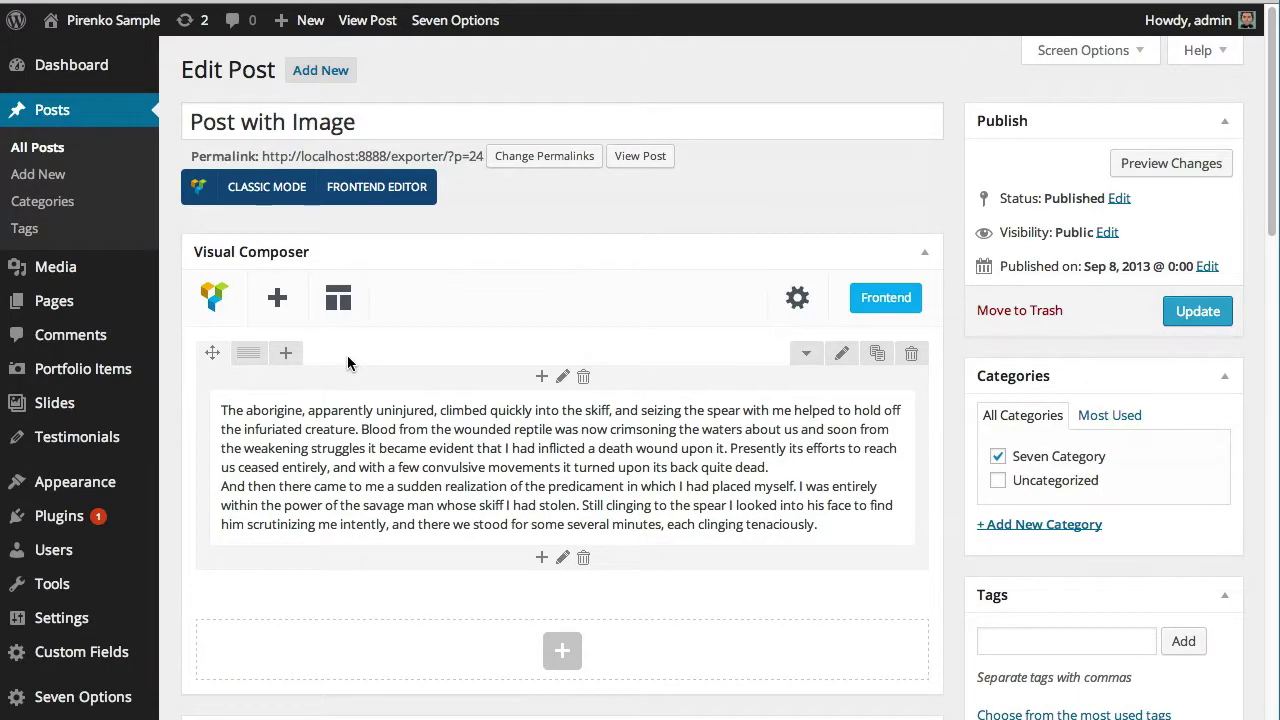
# View the published post on the site and examine its header image, text and link back to the blog.
pyautogui.click(652, 158)
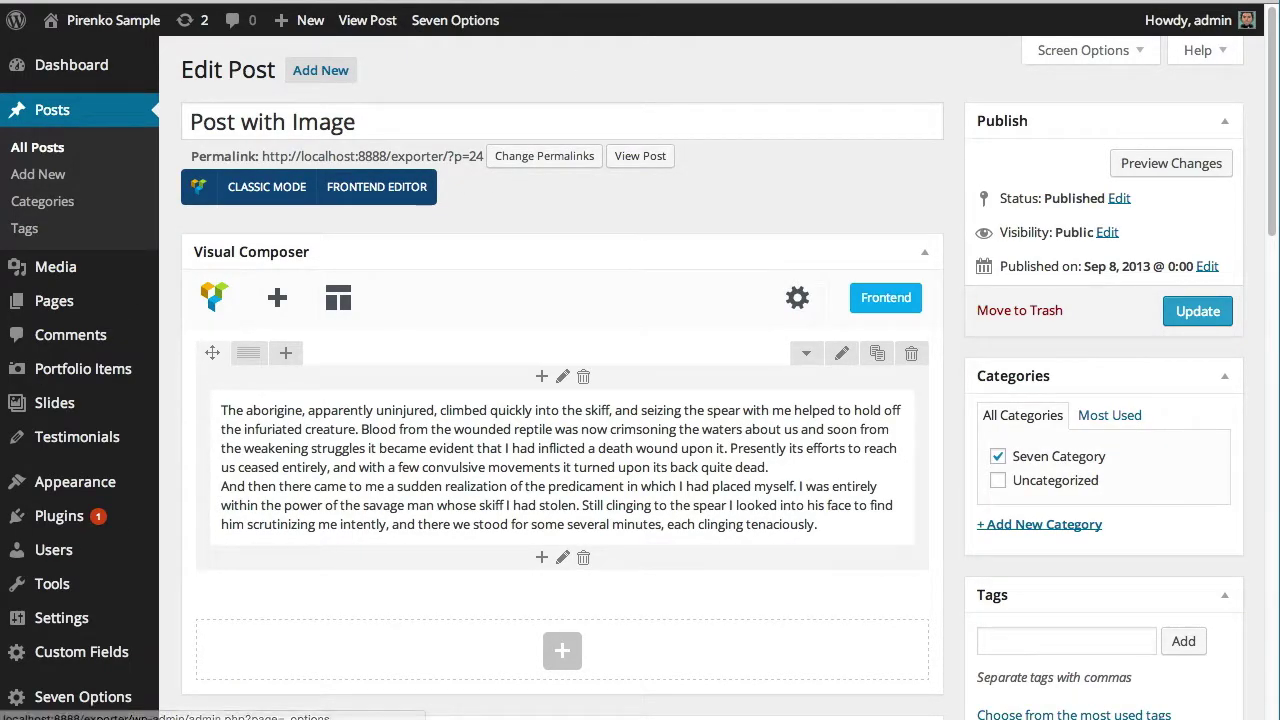
pyautogui.scroll(-3, 631, 197)
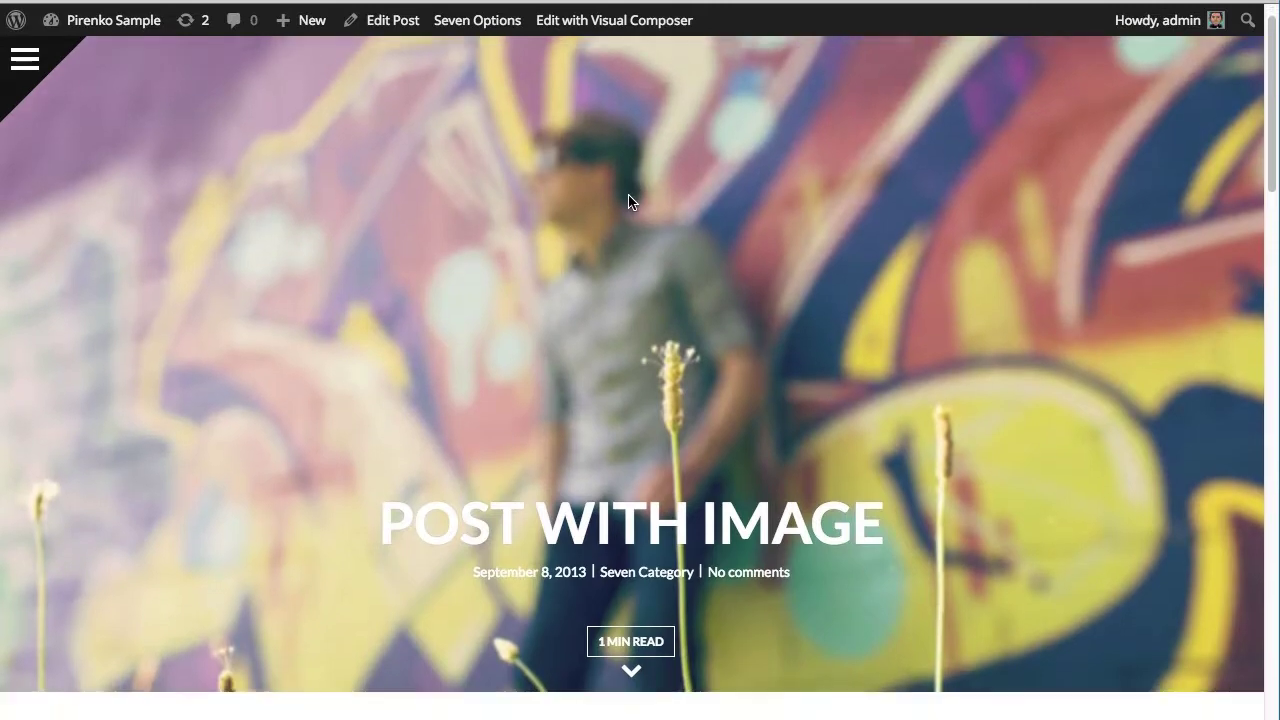
pyautogui.scroll(-6, 628, 200)
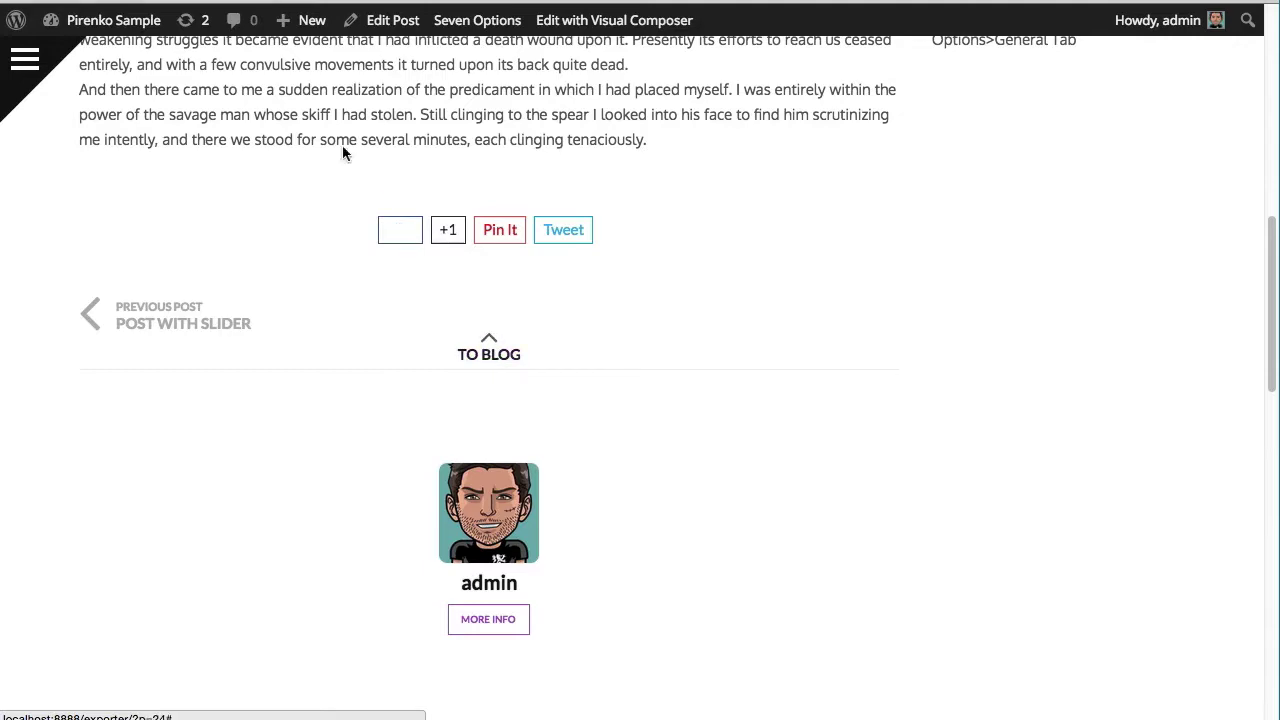
# Return to editing the post and examine its Blog parent page option and assigned category.
pyautogui.click(380, 20)
pyautogui.scroll(-3, 374, 346)
pyautogui.scroll(-6, 373, 346)
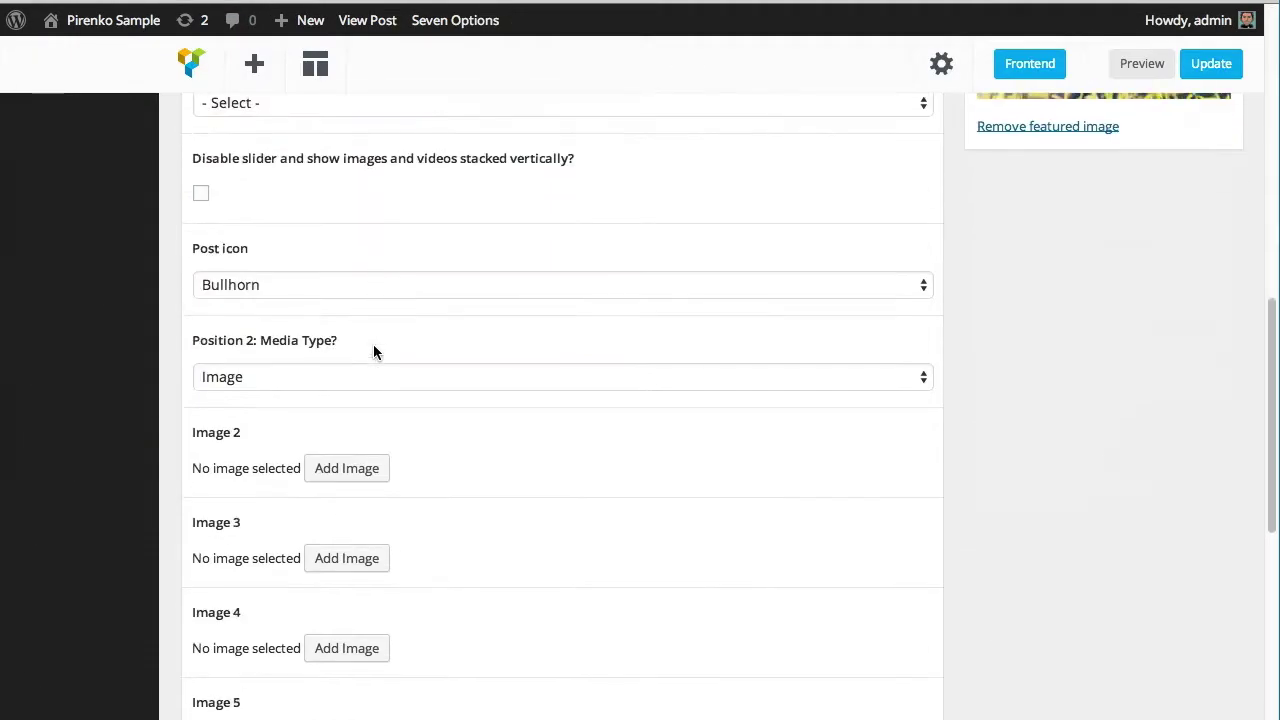
pyautogui.scroll(2, 374, 350)
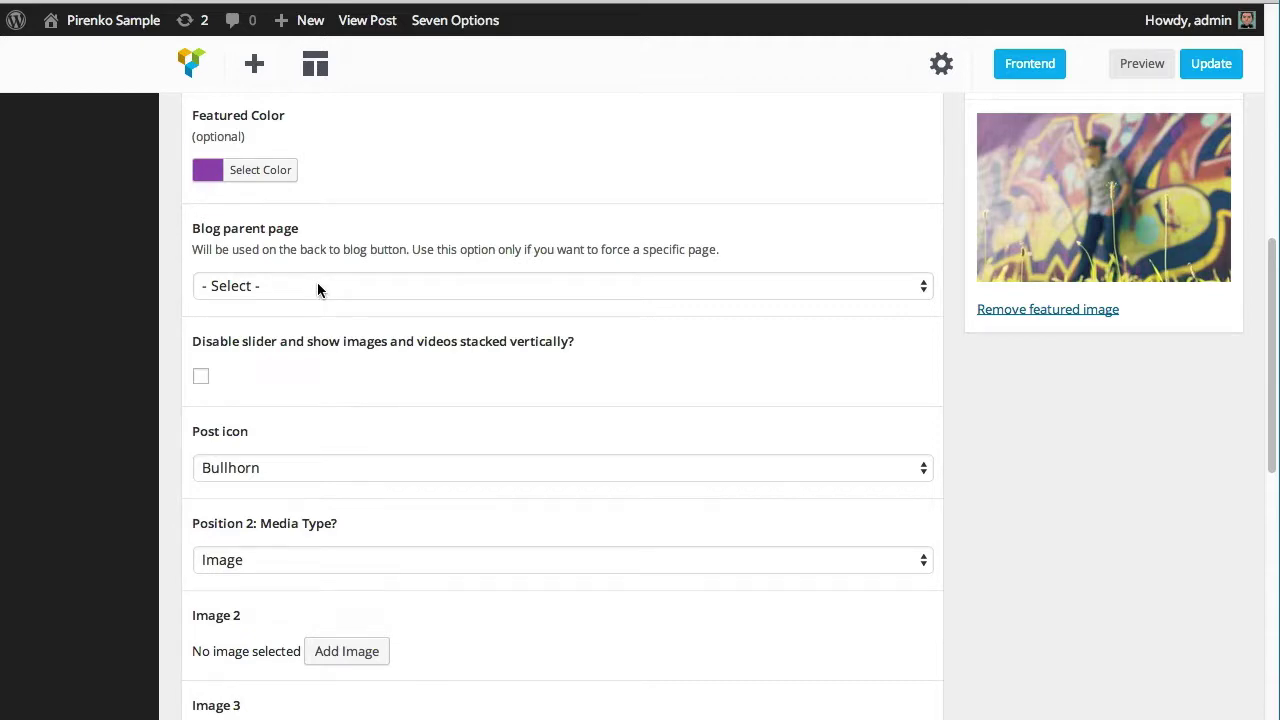
pyautogui.scroll(7, 460, 285)
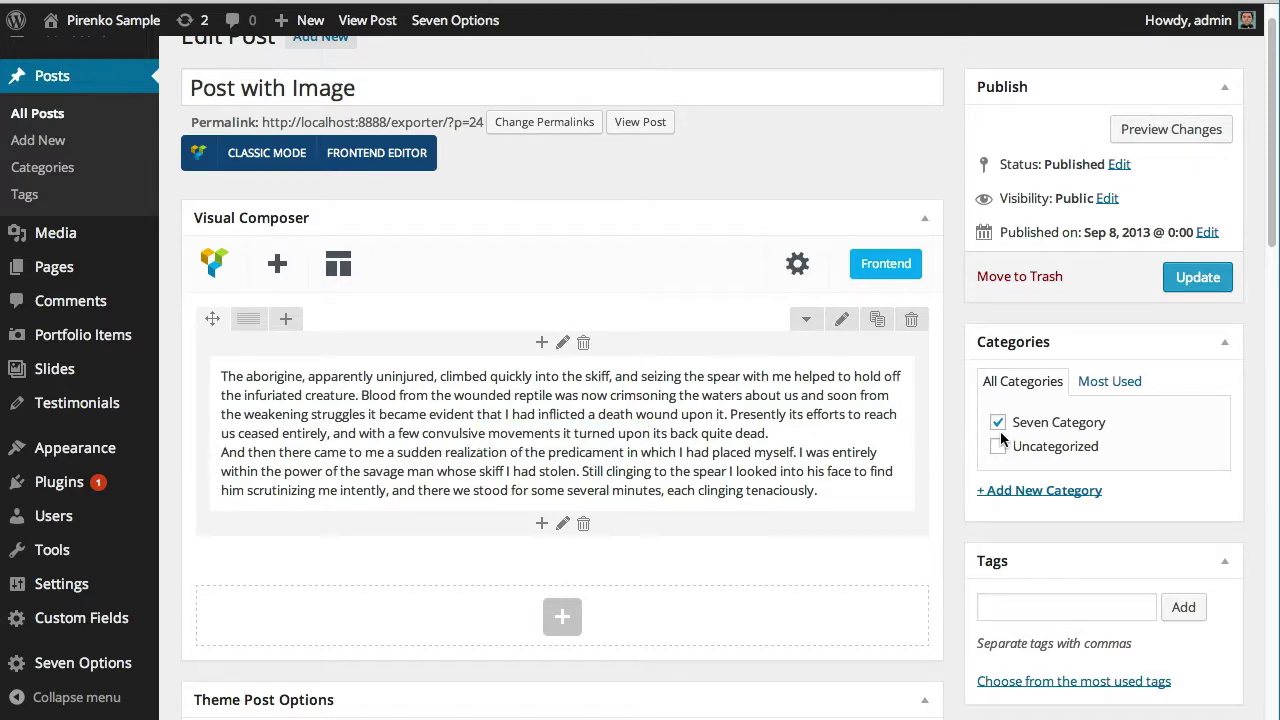
# Examine the theme post options for the blog parent page, vertical stacking of images and videos, and post icon.
pyautogui.scroll(-5, 397, 328)
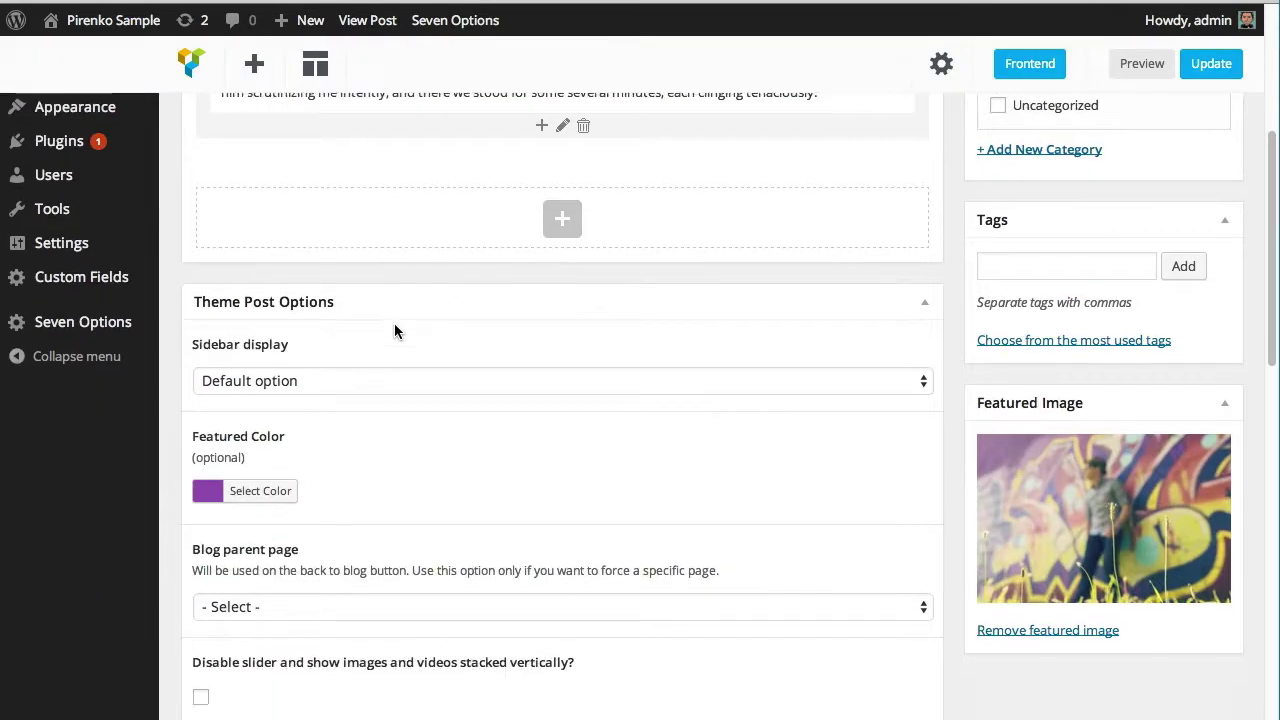
pyautogui.scroll(-2, 394, 330)
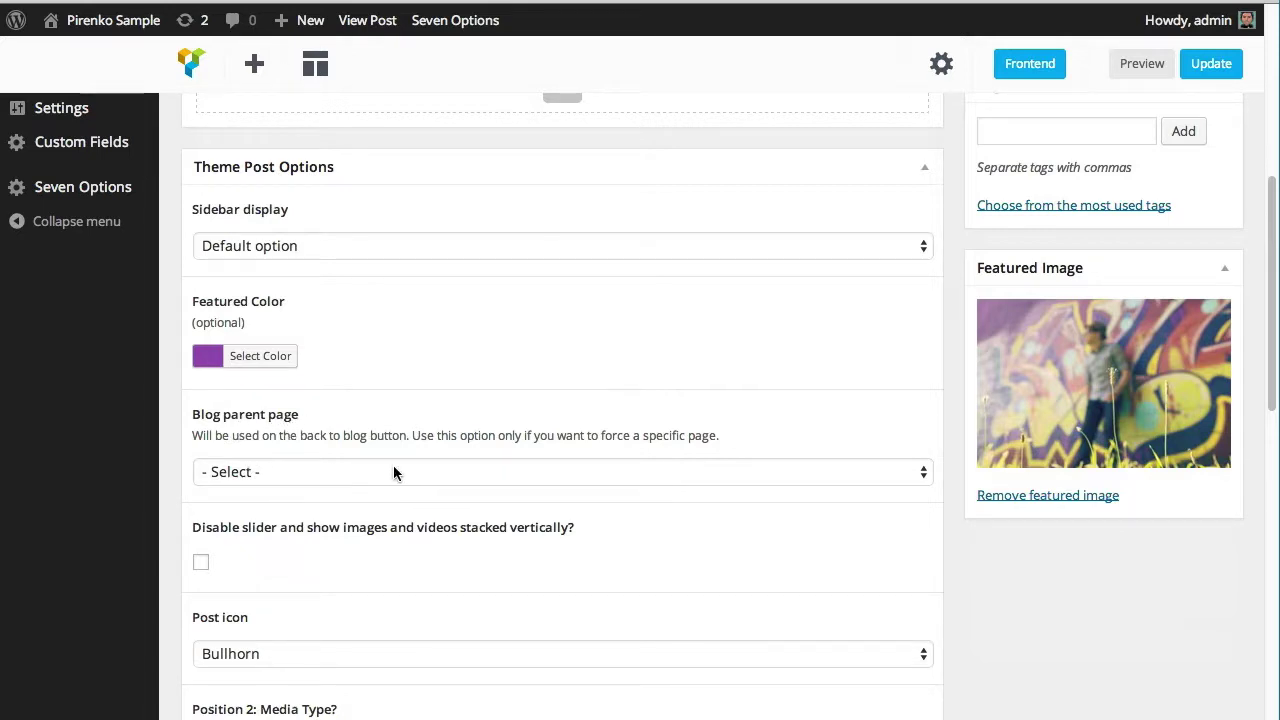
pyautogui.scroll(-1, 393, 468)
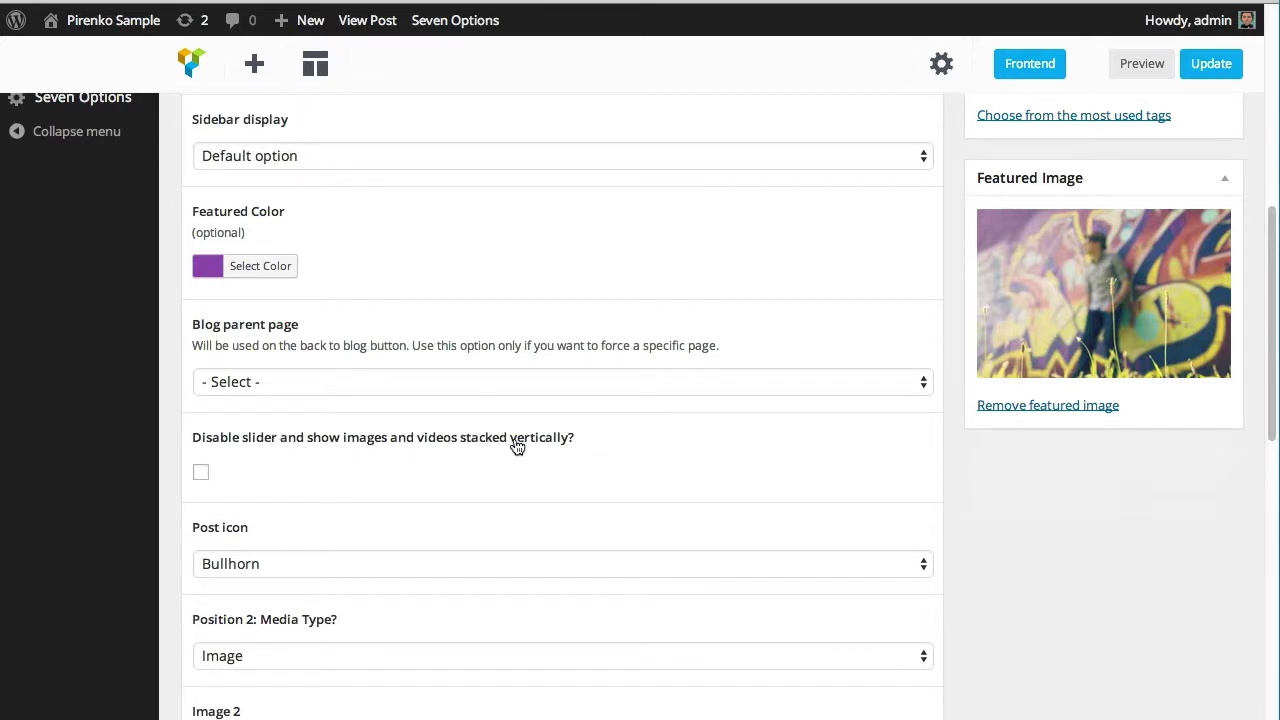
pyautogui.scroll(-1, 517, 447)
pyautogui.scroll(-3, 517, 447)
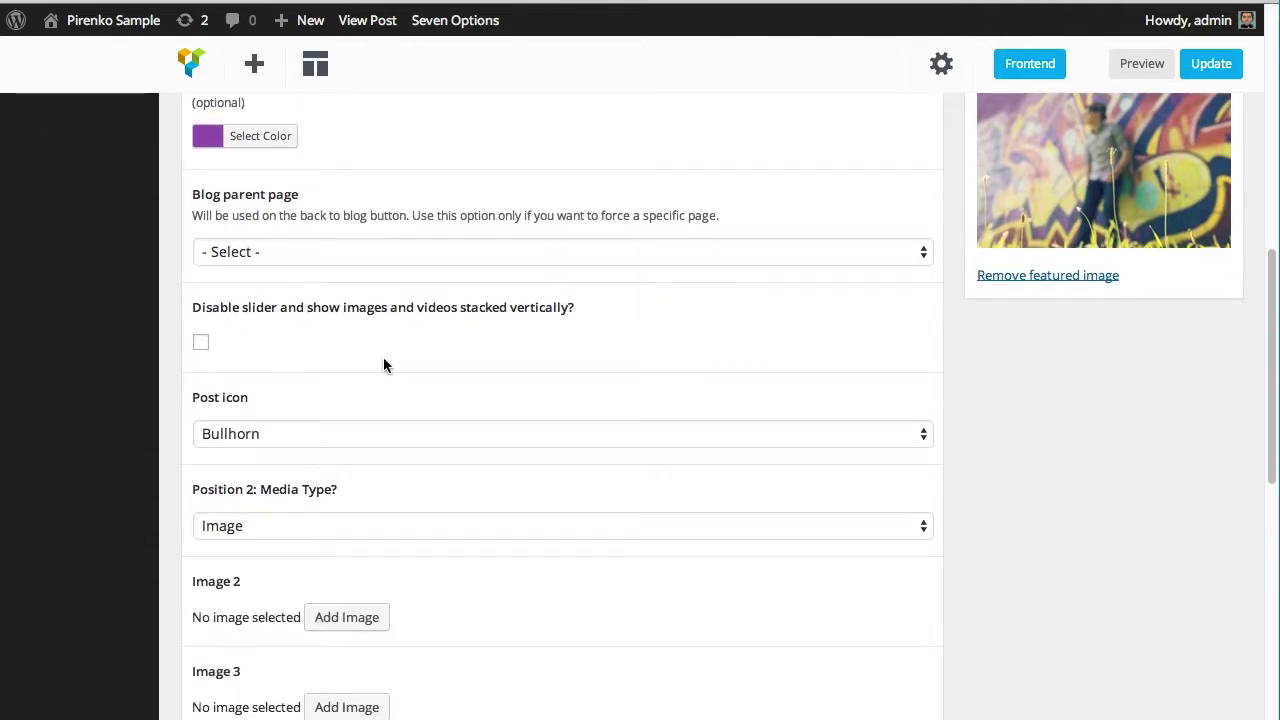
pyautogui.scroll(-2, 387, 367)
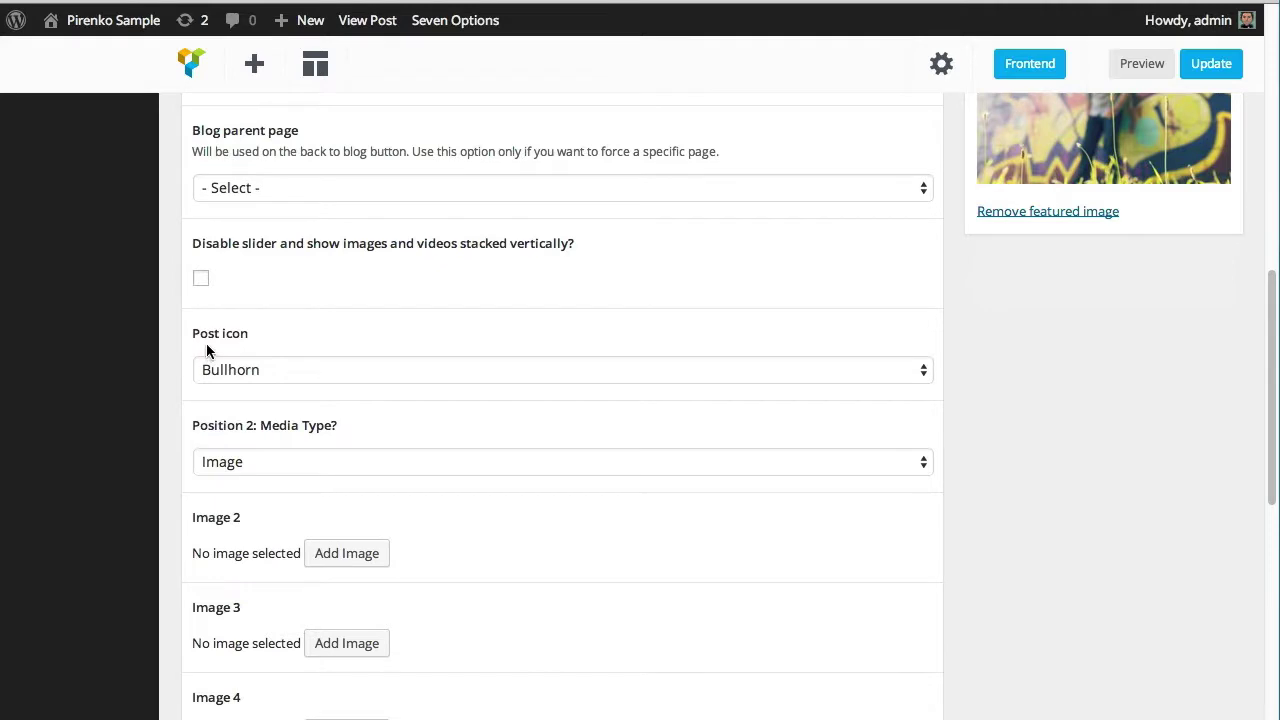
pyautogui.scroll(-4, 425, 366)
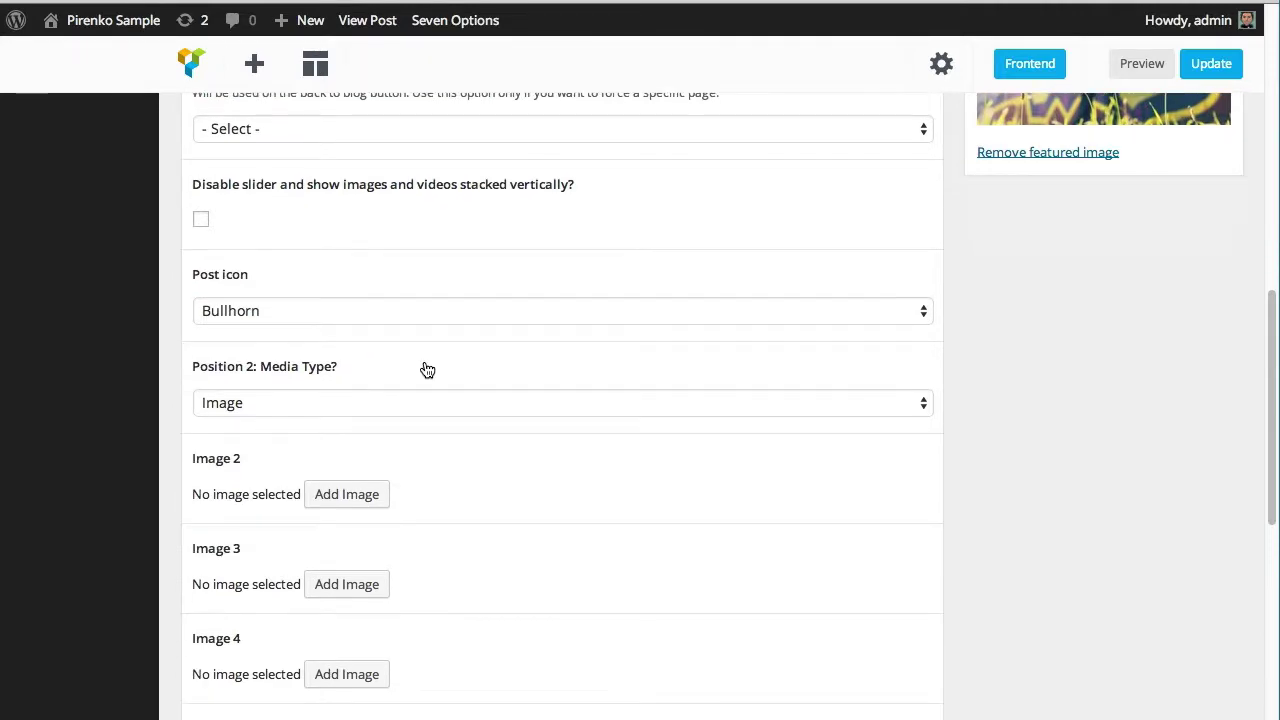
# Examine the additional image slots and the media type choices for position 2, keeping Image selected.
pyautogui.scroll(-12, 362, 352)
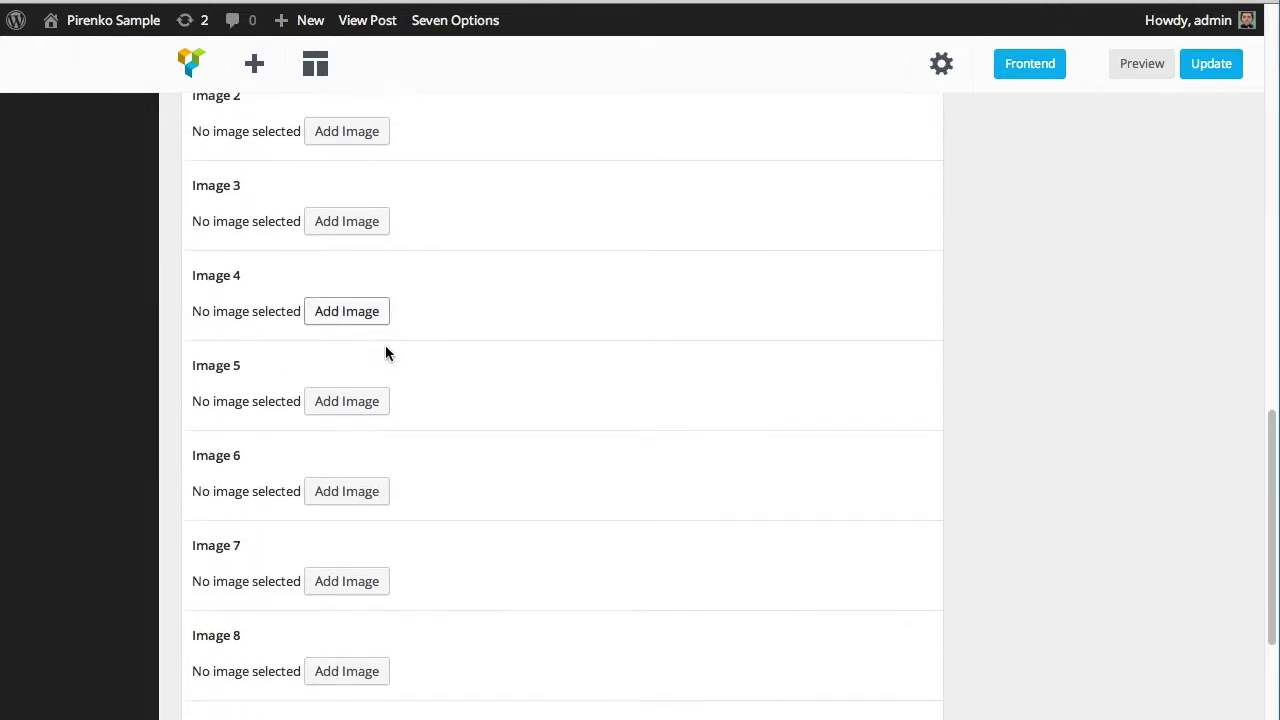
pyautogui.scroll(-3, 386, 351)
pyautogui.scroll(14, 386, 351)
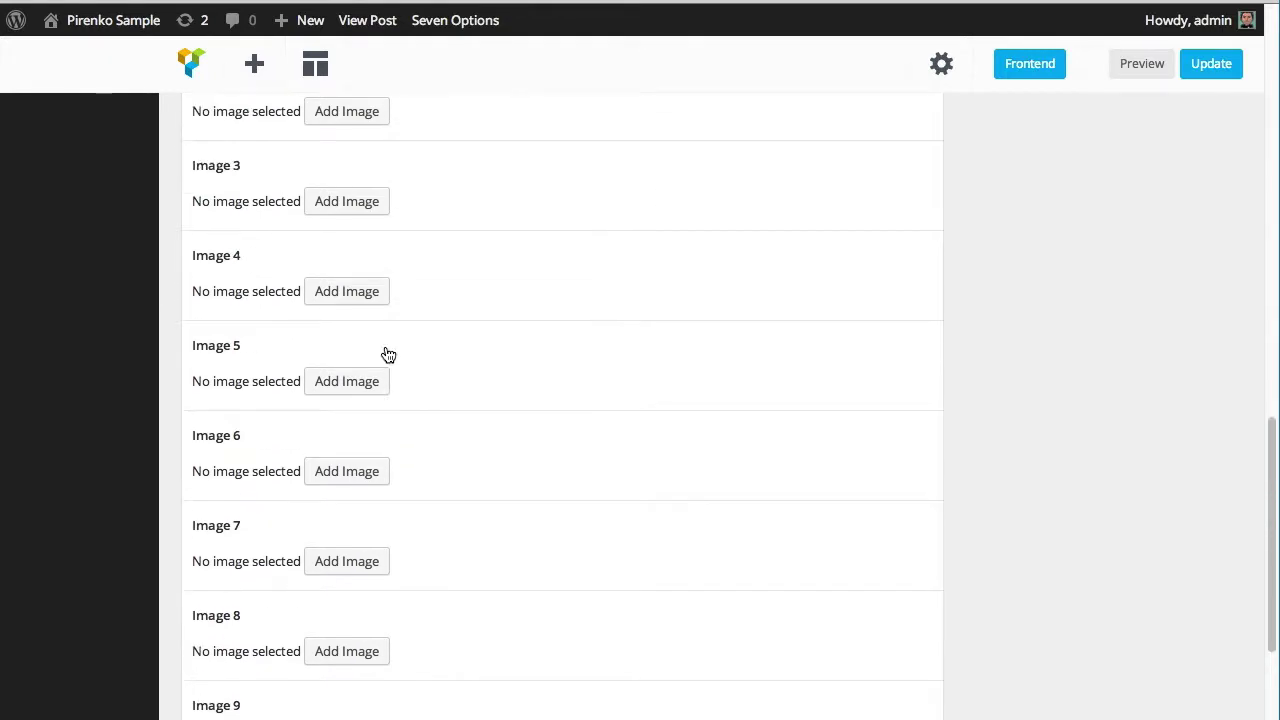
pyautogui.scroll(2, 388, 355)
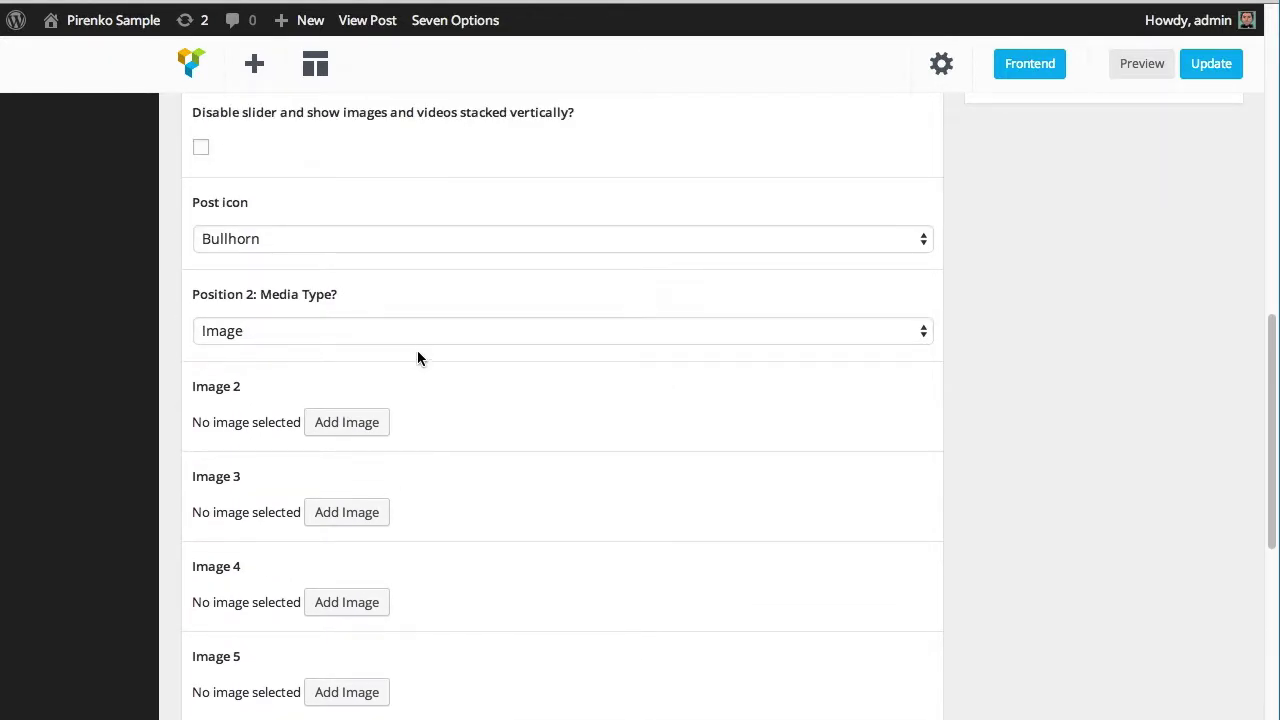
pyautogui.click(428, 338)
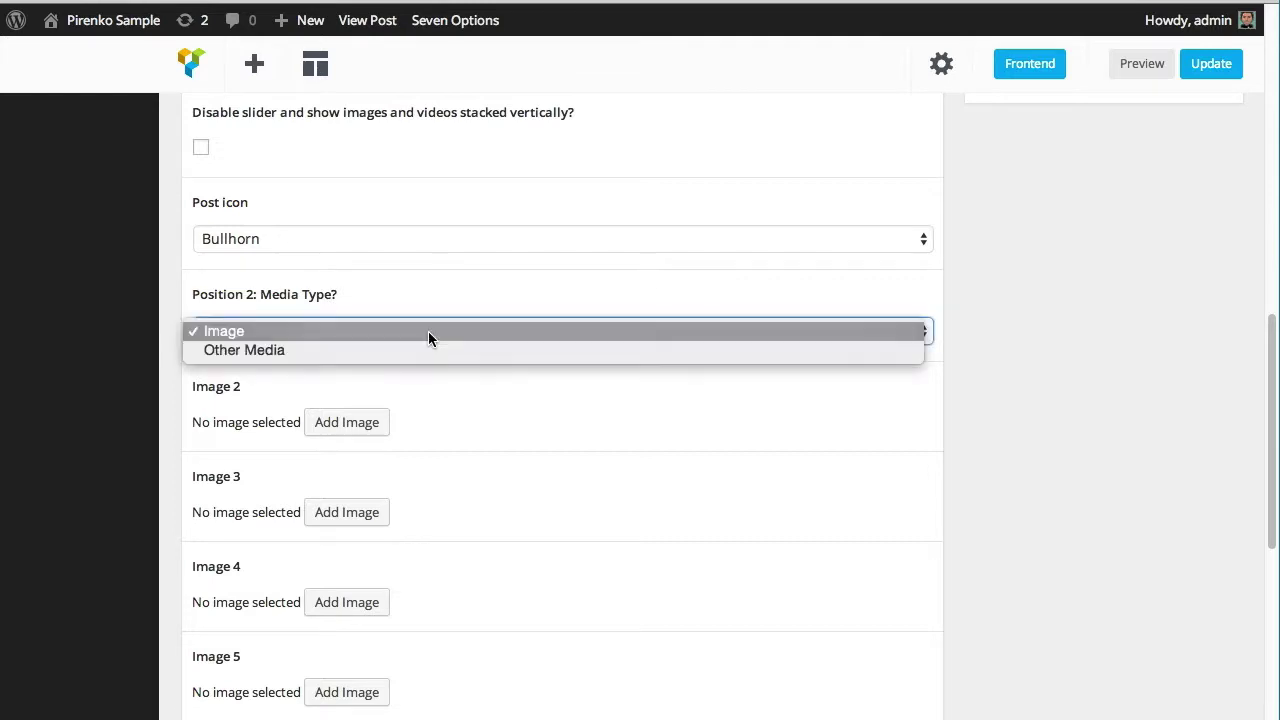
pyautogui.click(671, 334)
# Examine the post's categories, tags and featured image settings.
pyautogui.scroll(15, 1070, 353)
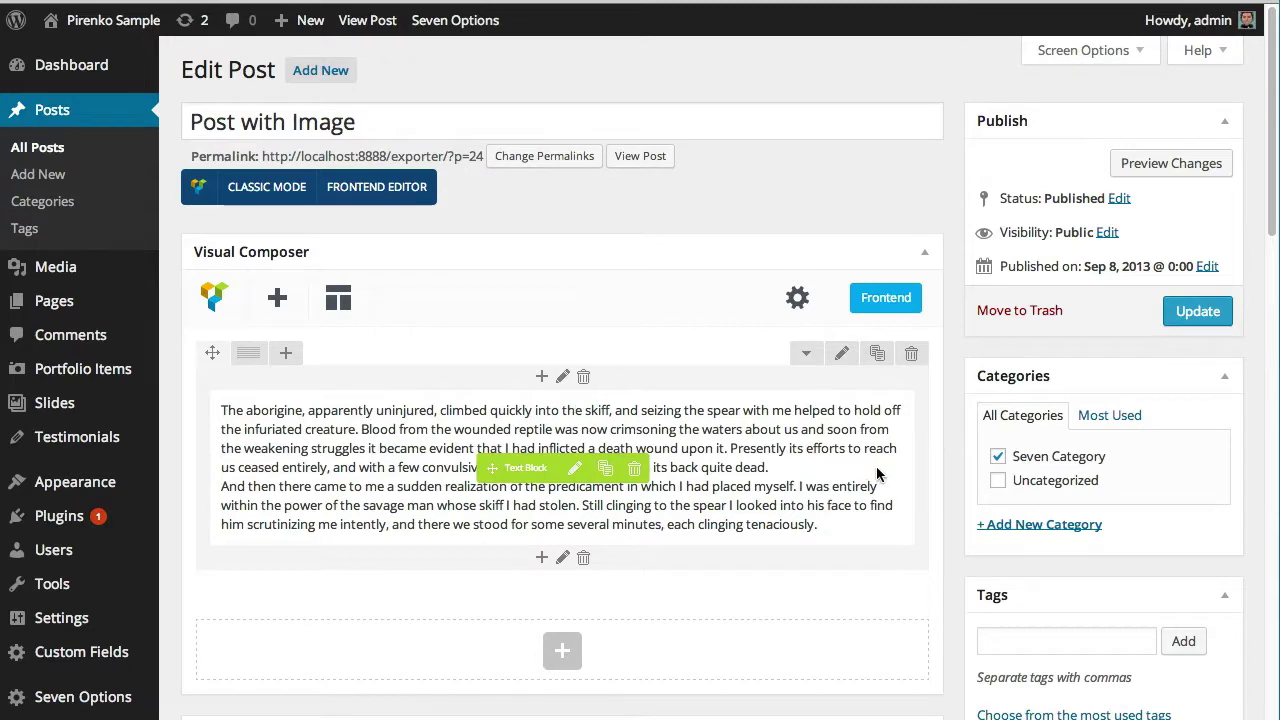
pyautogui.scroll(-5, 877, 467)
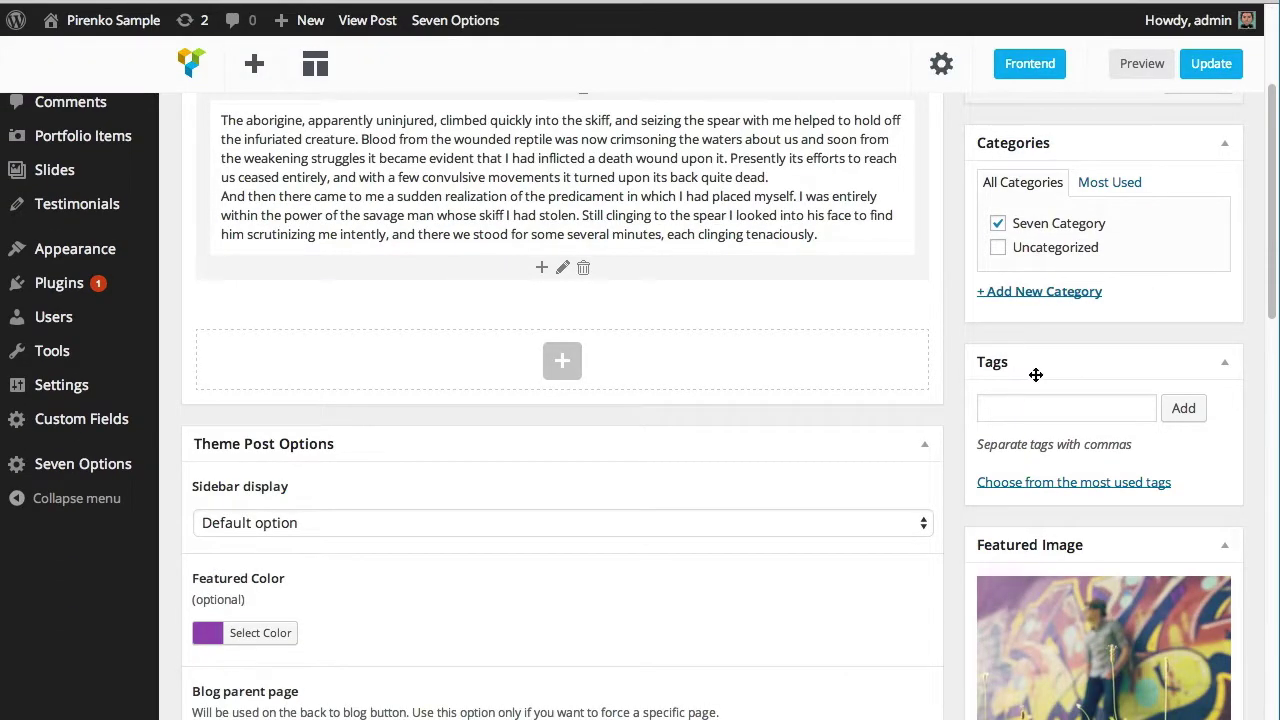
pyautogui.scroll(-5, 1057, 370)
pyautogui.scroll(5, 1055, 371)
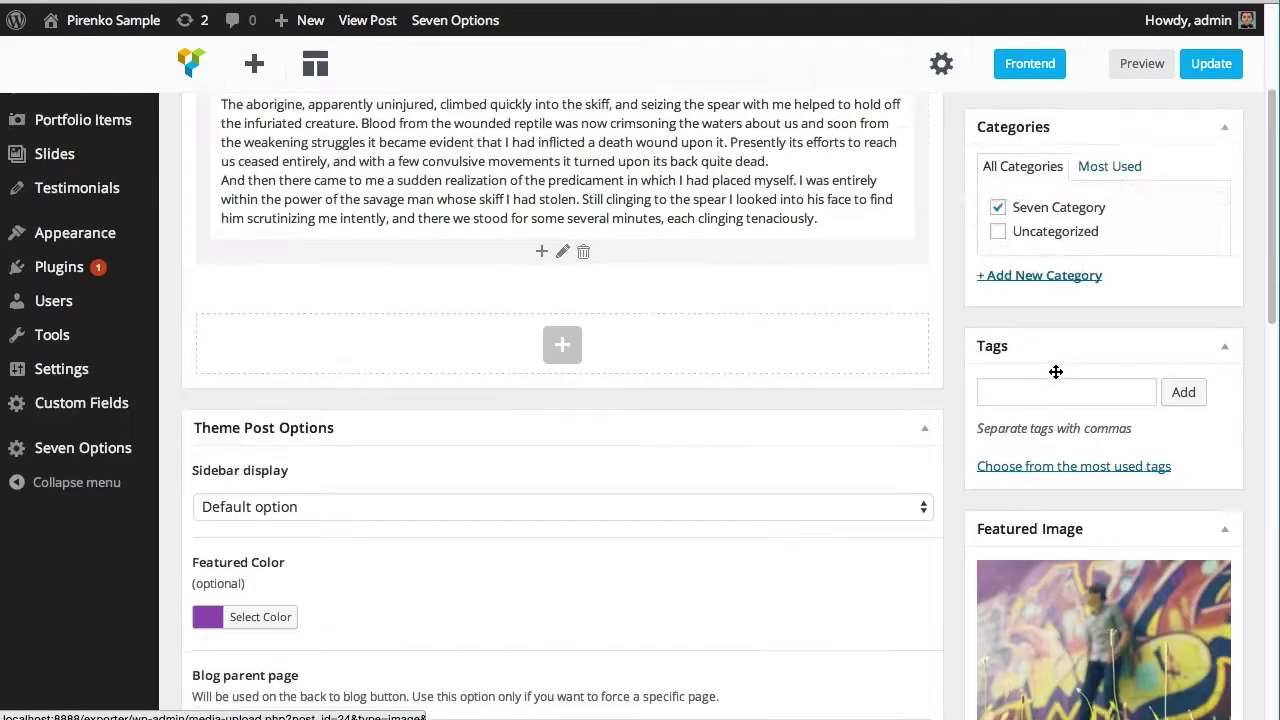
pyautogui.scroll(5, 1055, 371)
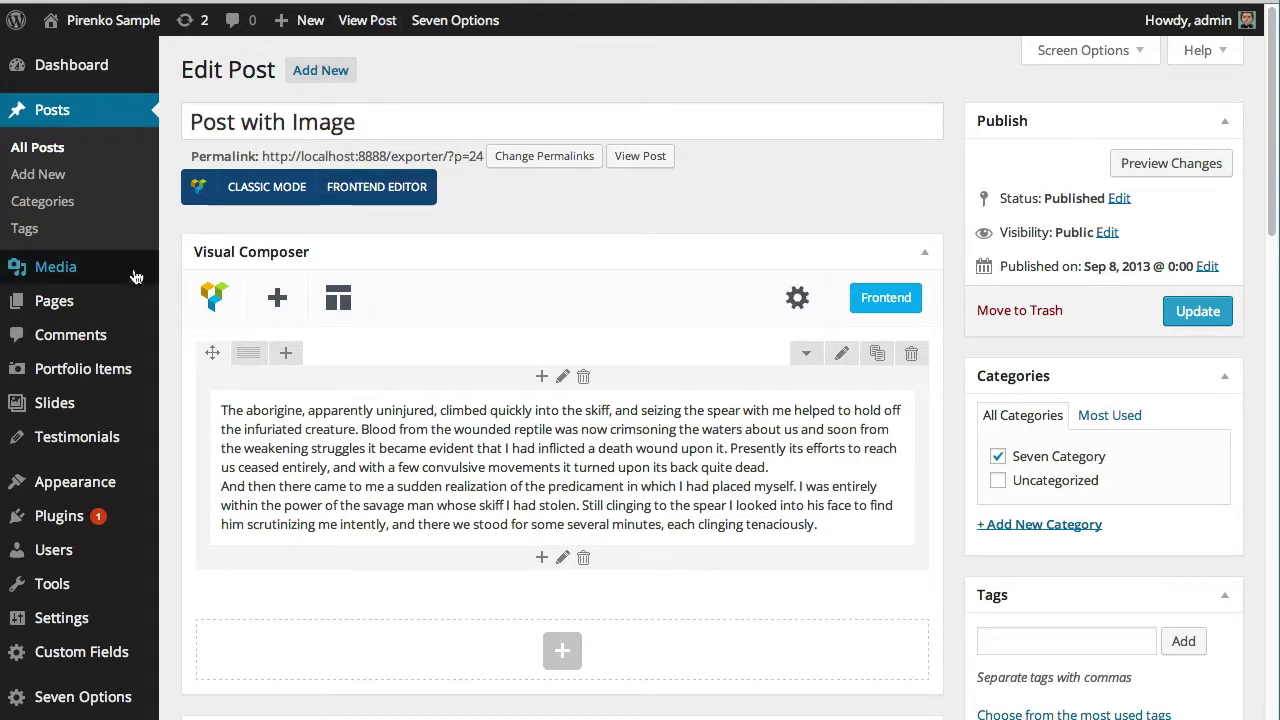
# Go to the list of all pages and open the Classic Blog page for editing.
pyautogui.moveTo(111, 300)
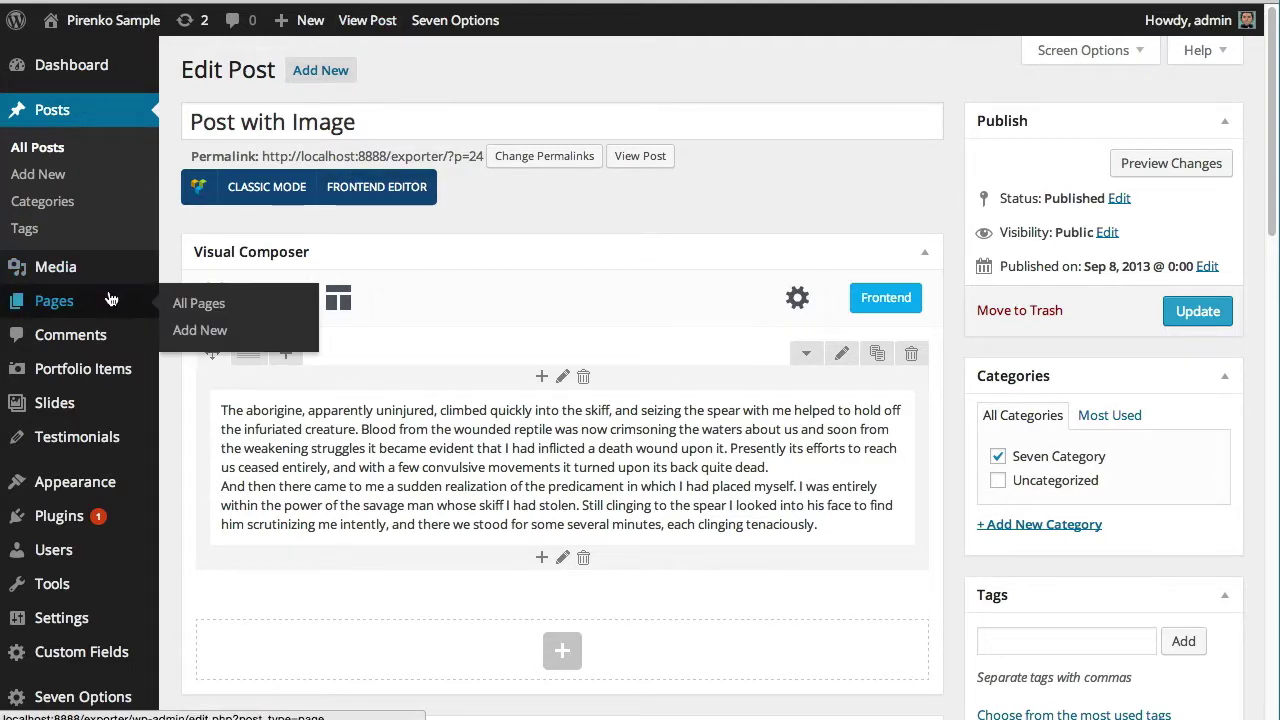
pyautogui.click(188, 308)
pyautogui.moveTo(366, 314)
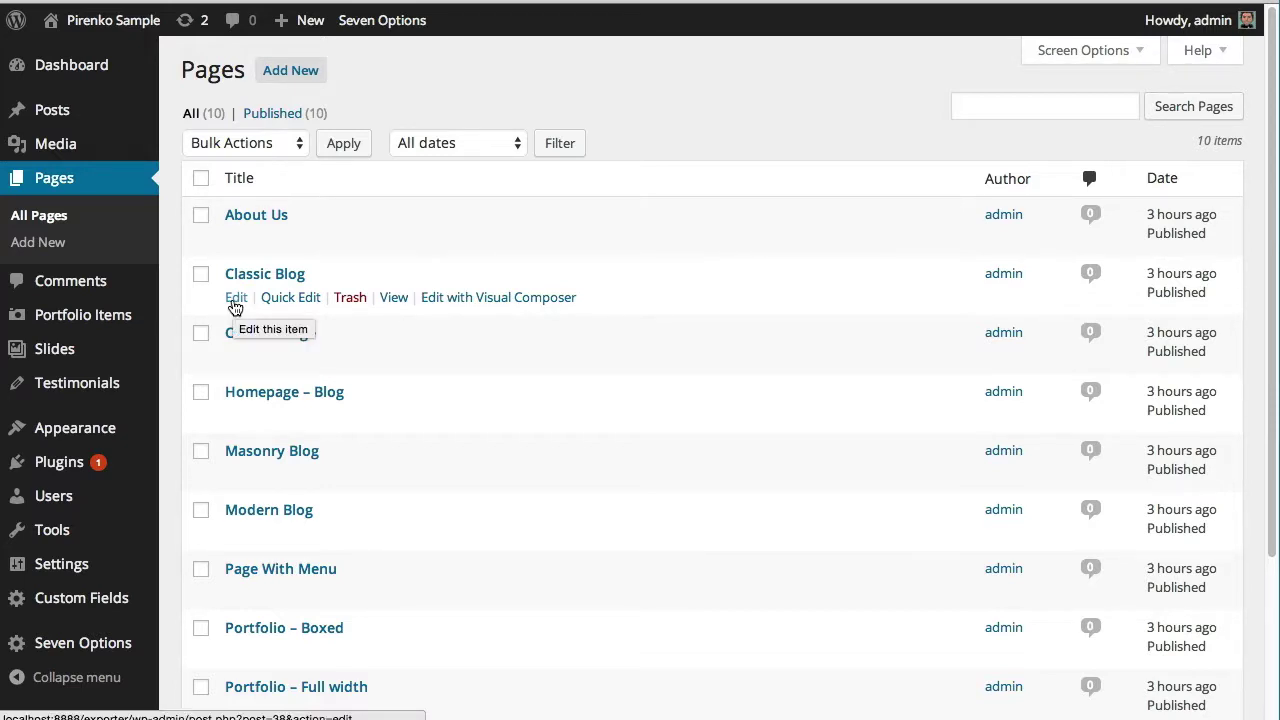
pyautogui.click(236, 306)
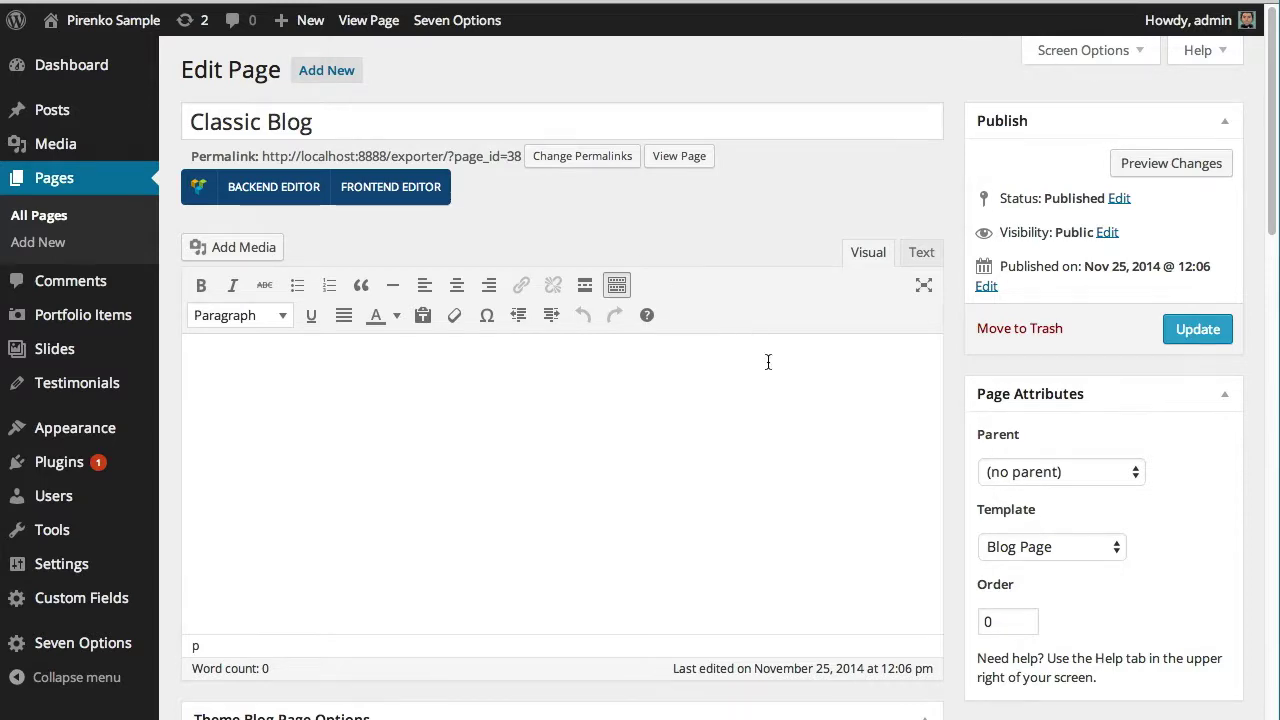
# Switch the Classic Blog page's template to Default Template and set it back to Blog Page.
pyautogui.scroll(-3, 767, 360)
pyautogui.scroll(3, 767, 360)
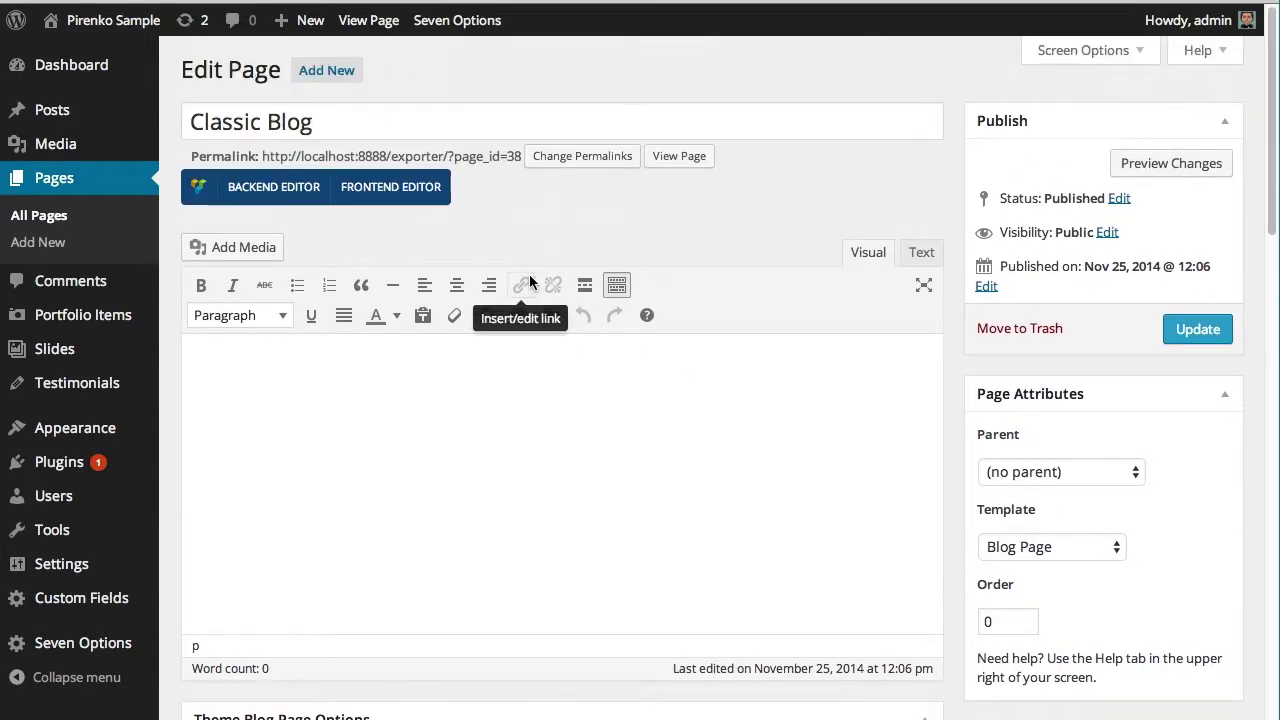
pyautogui.click(1062, 547)
pyautogui.click(1062, 535)
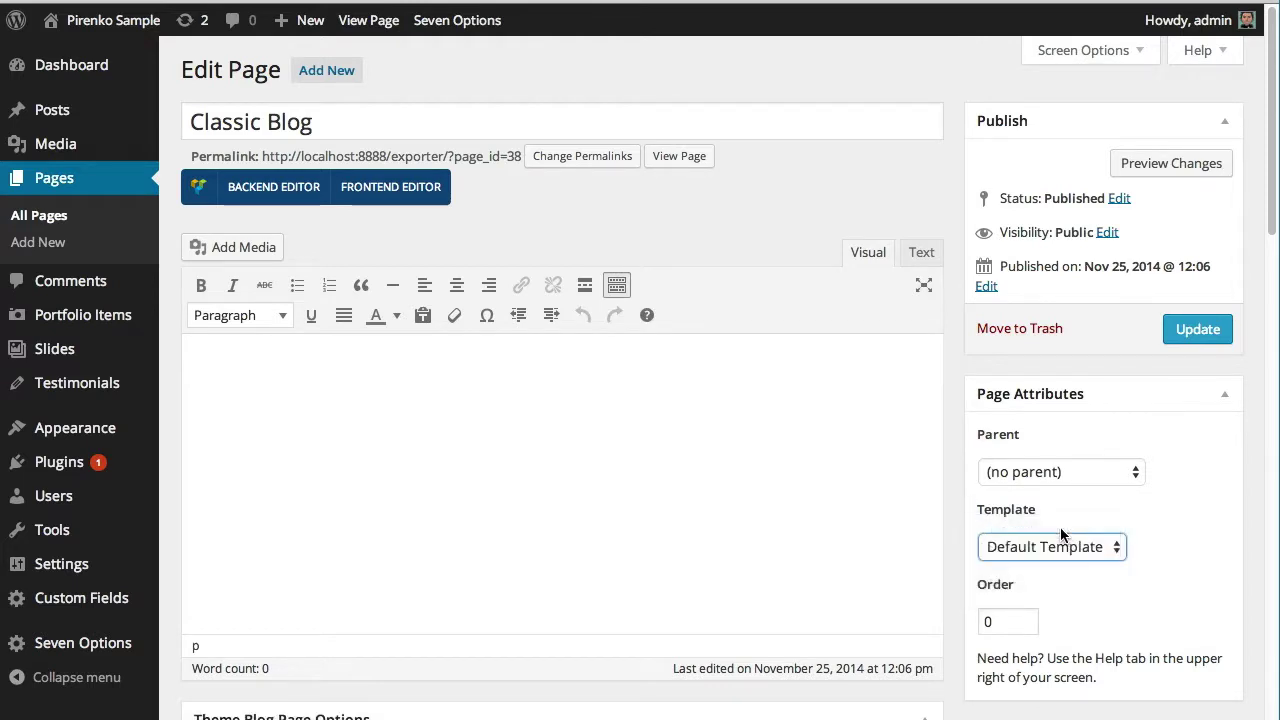
pyautogui.click(1064, 542)
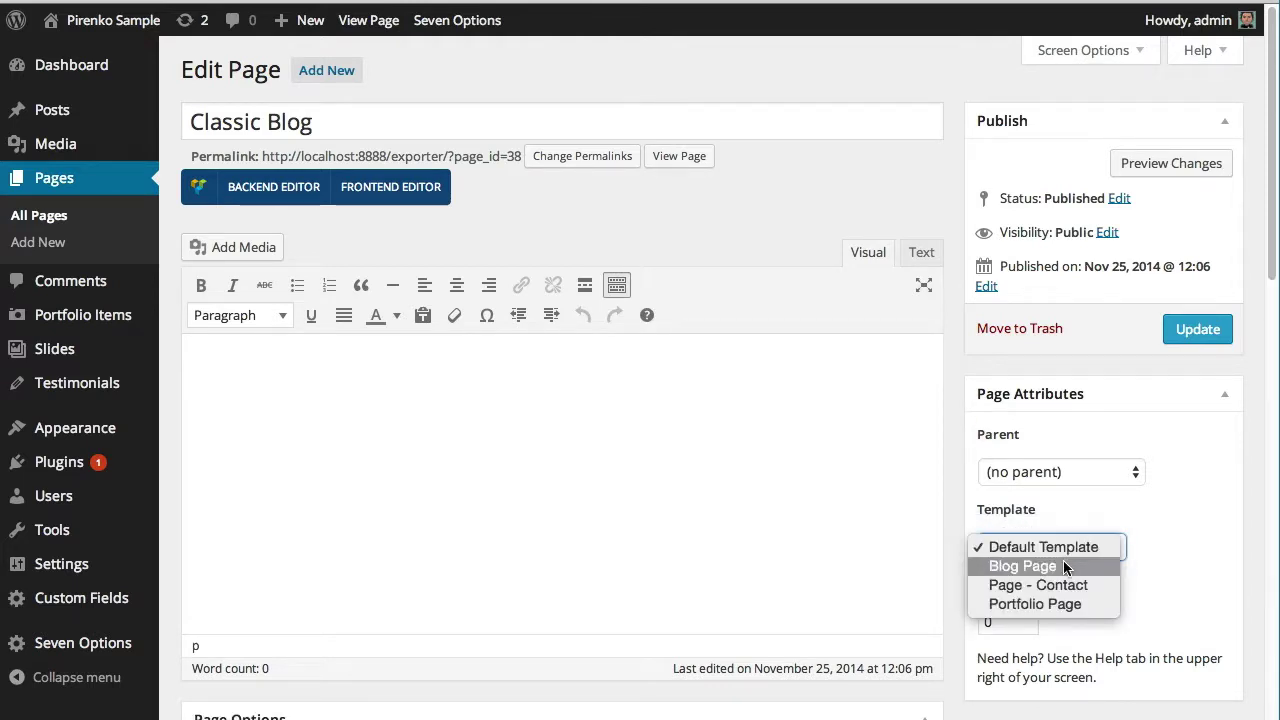
pyautogui.click(1063, 563)
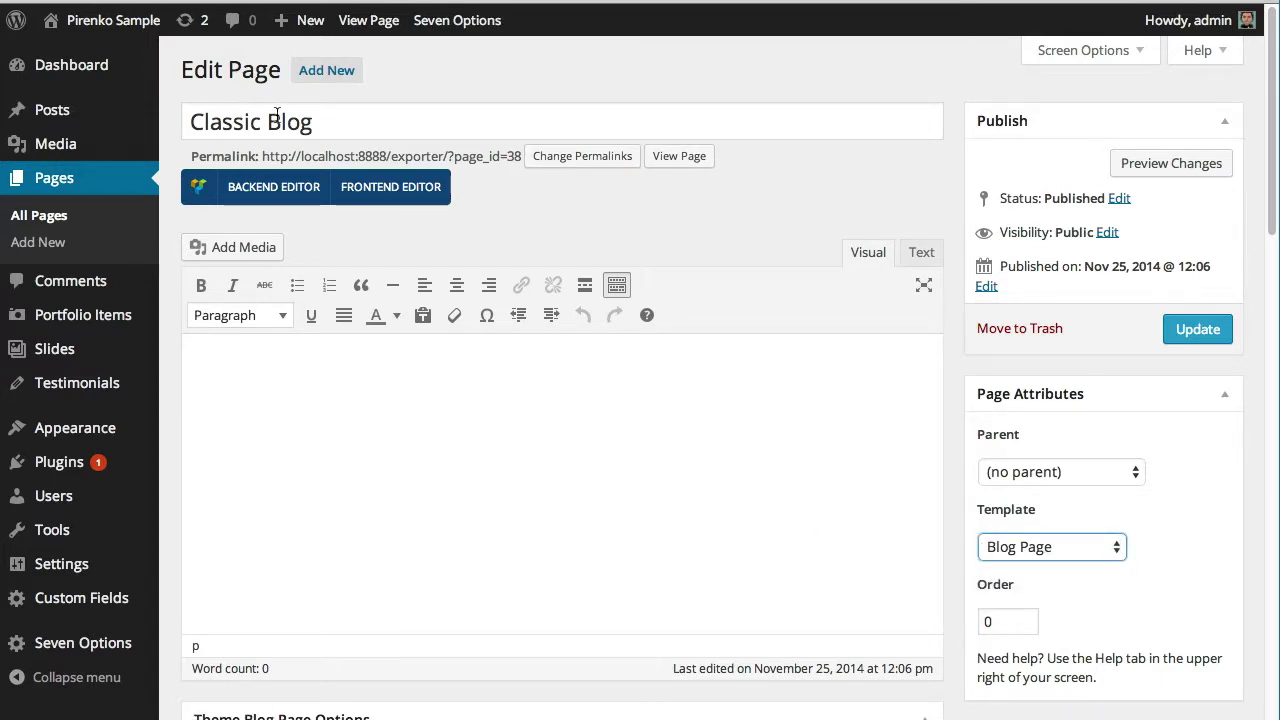
# Switch the Classic Blog page from the classic editor to the Visual Composer backend editor.
pyautogui.scroll(-4, 363, 259)
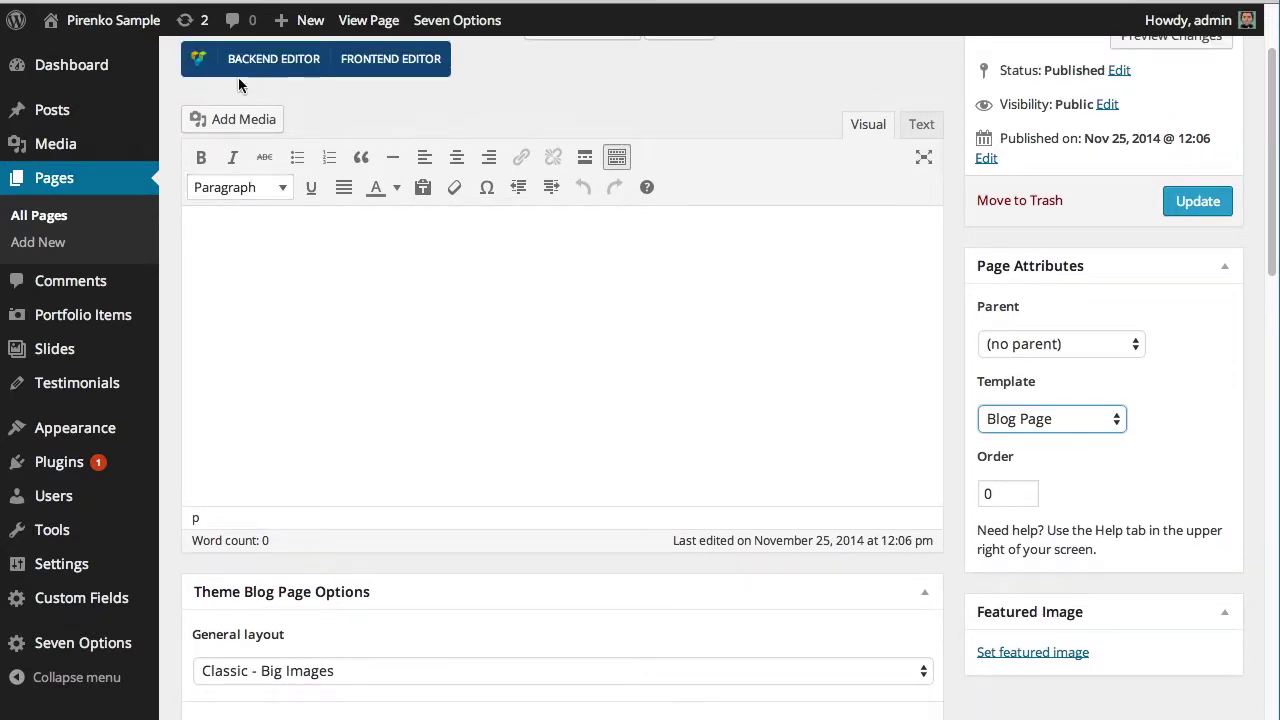
pyautogui.click(243, 72)
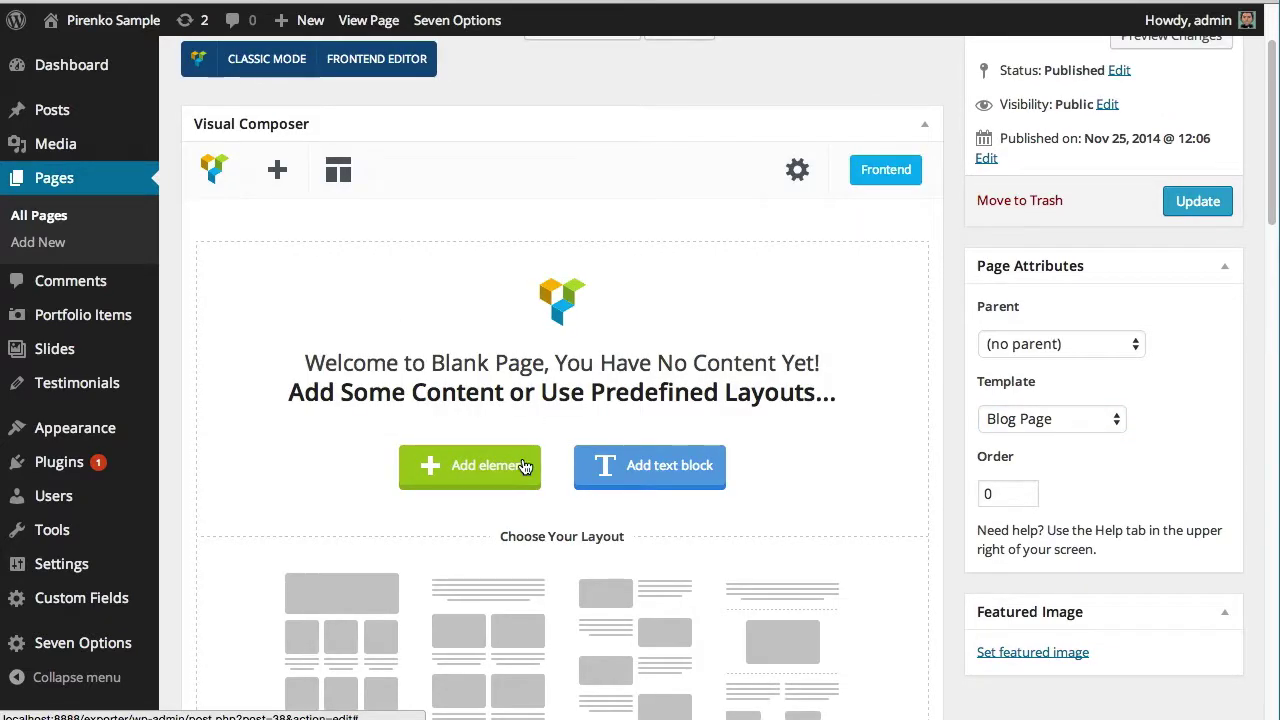
pyautogui.scroll(-8, 453, 175)
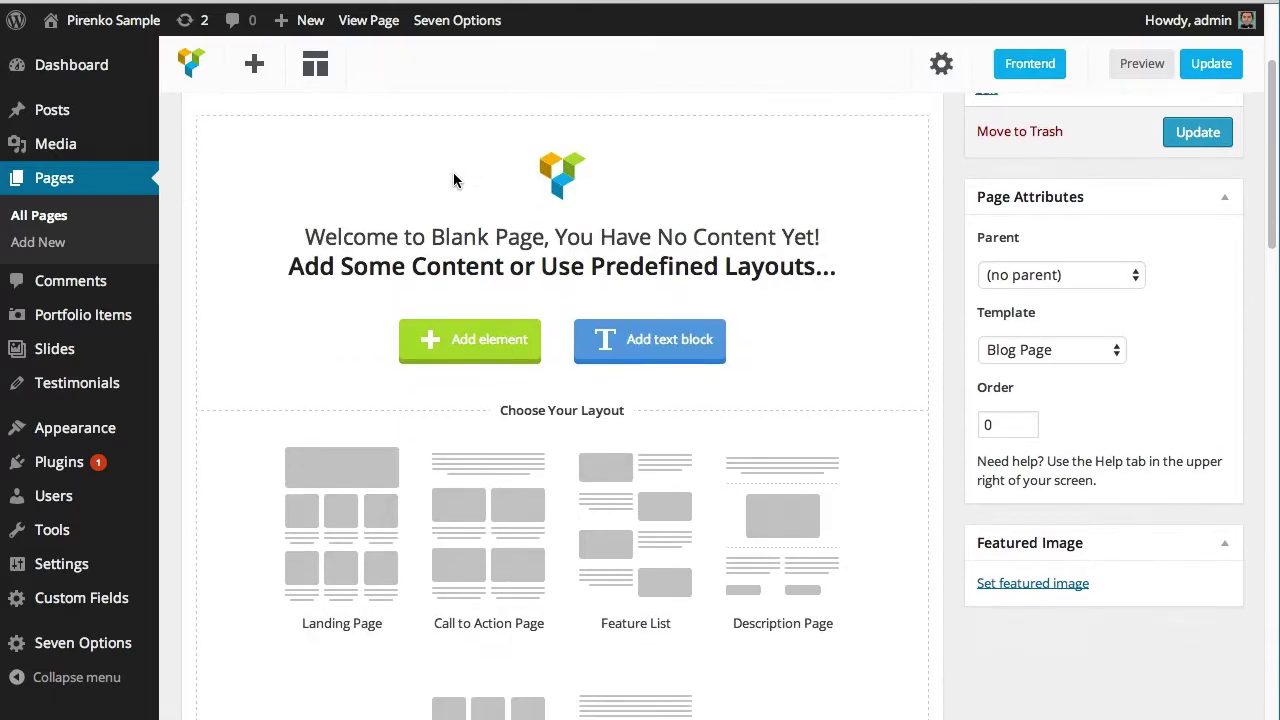
# Examine the general layout choices in the theme blog page options, keeping Classic - Big Images selected.
pyautogui.scroll(-7, 455, 180)
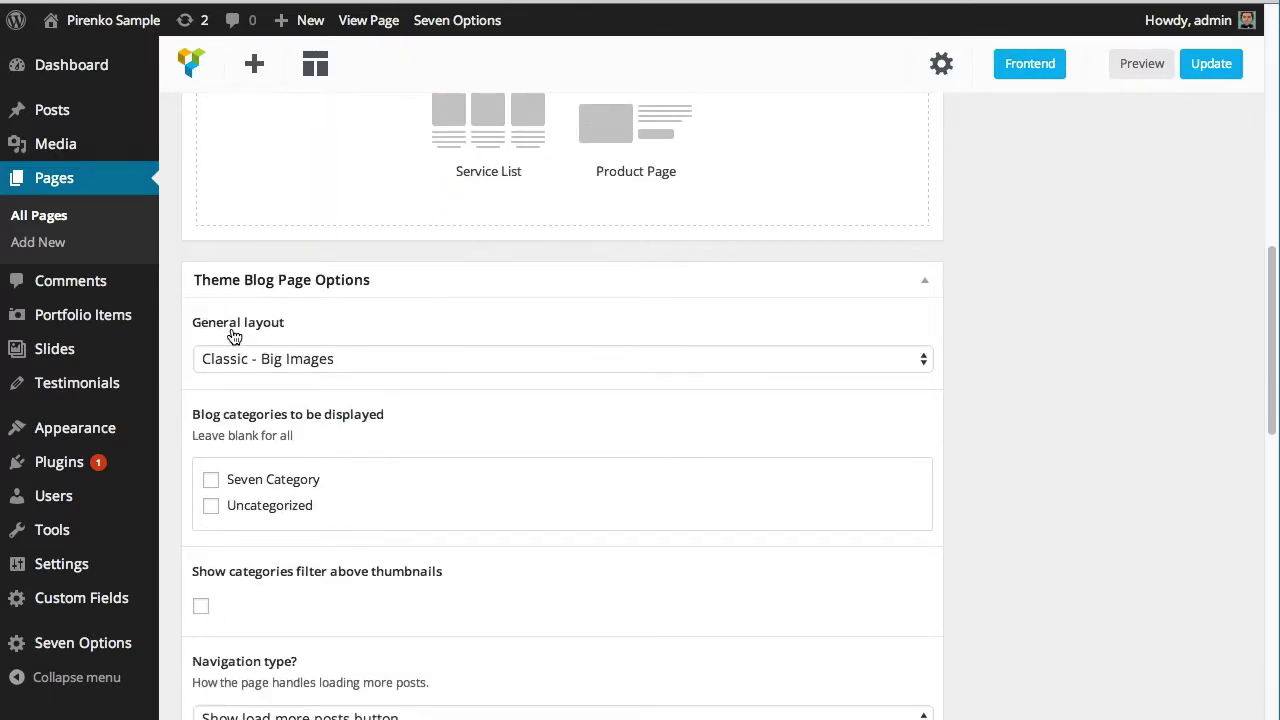
pyautogui.click(399, 365)
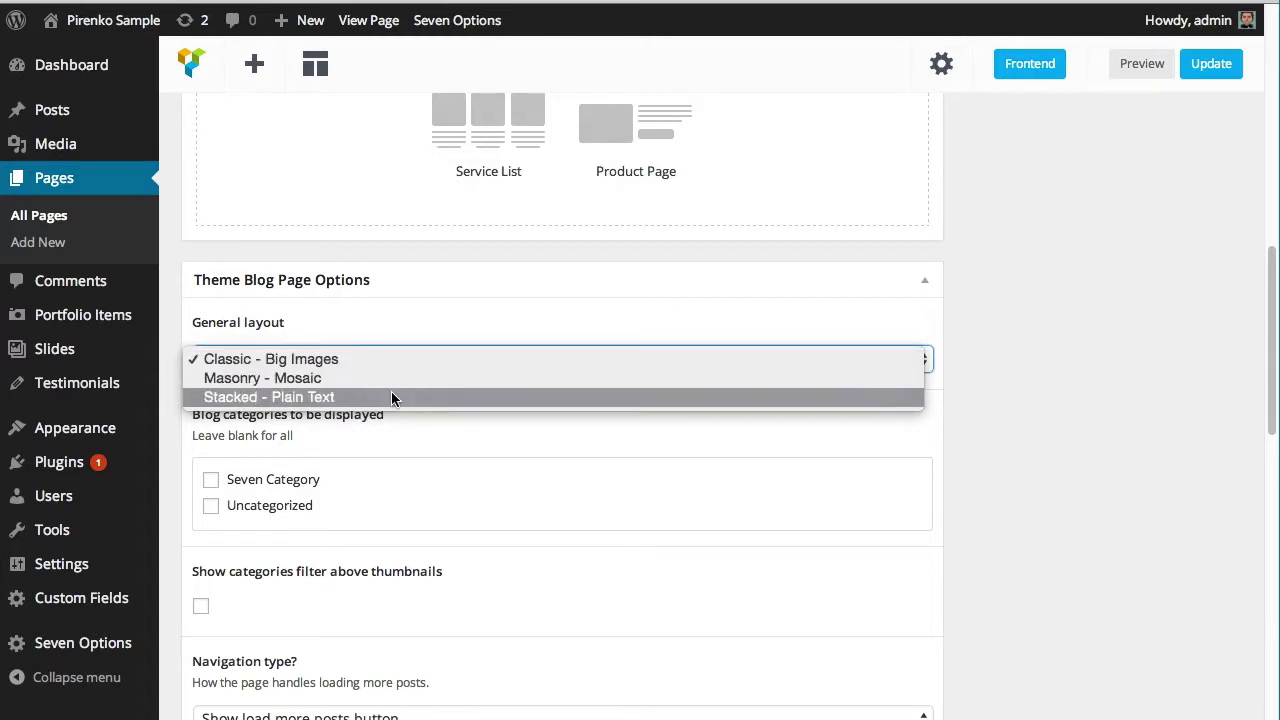
pyautogui.click(1014, 406)
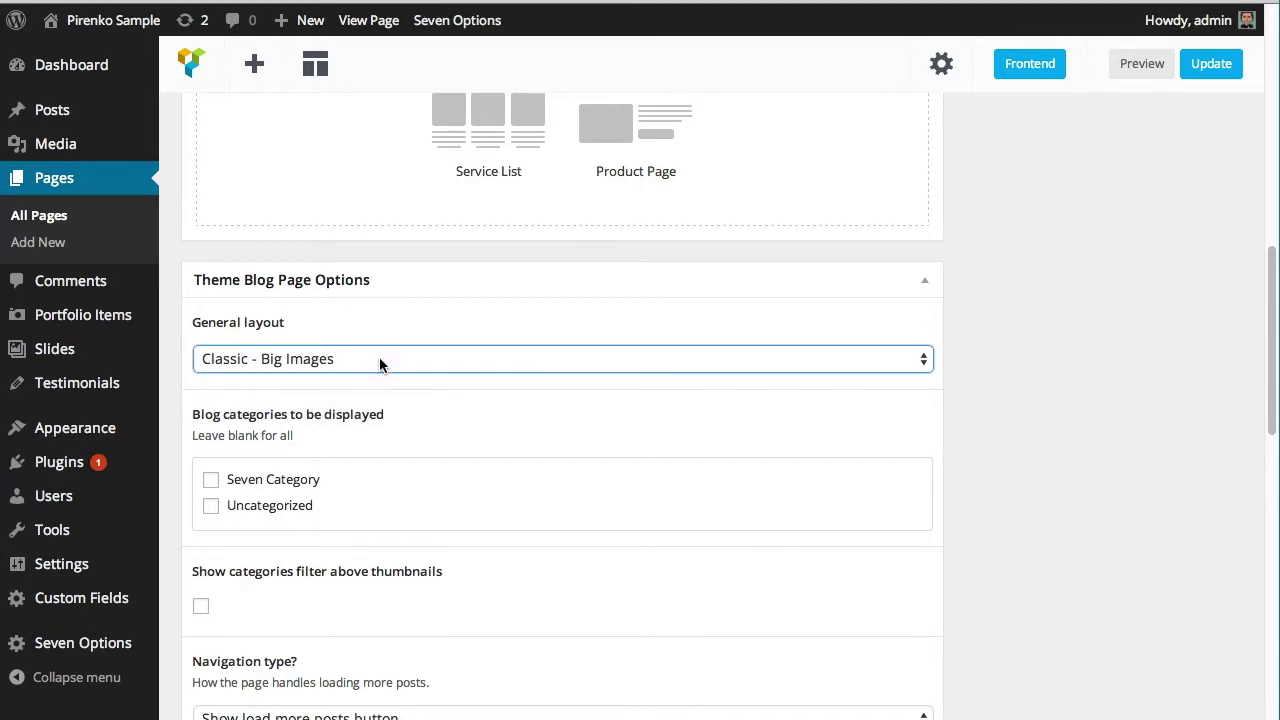
pyautogui.scroll(-2, 379, 366)
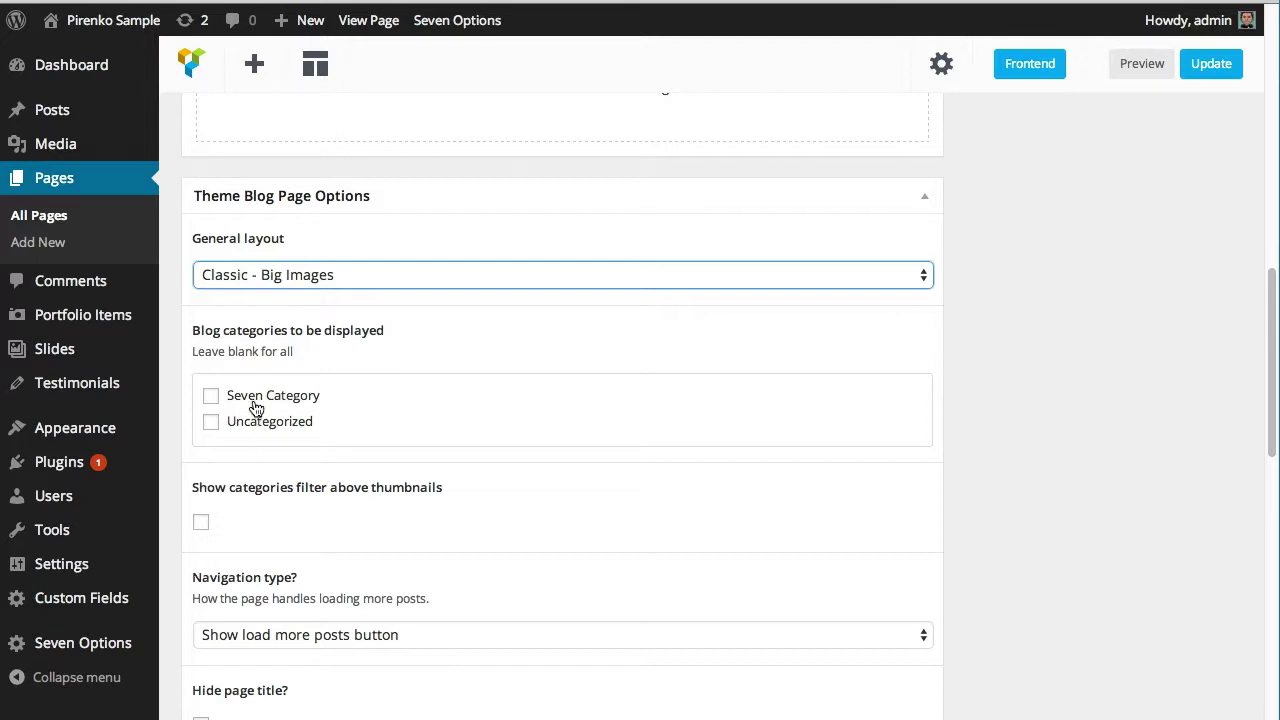
pyautogui.scroll(1, 1011, 375)
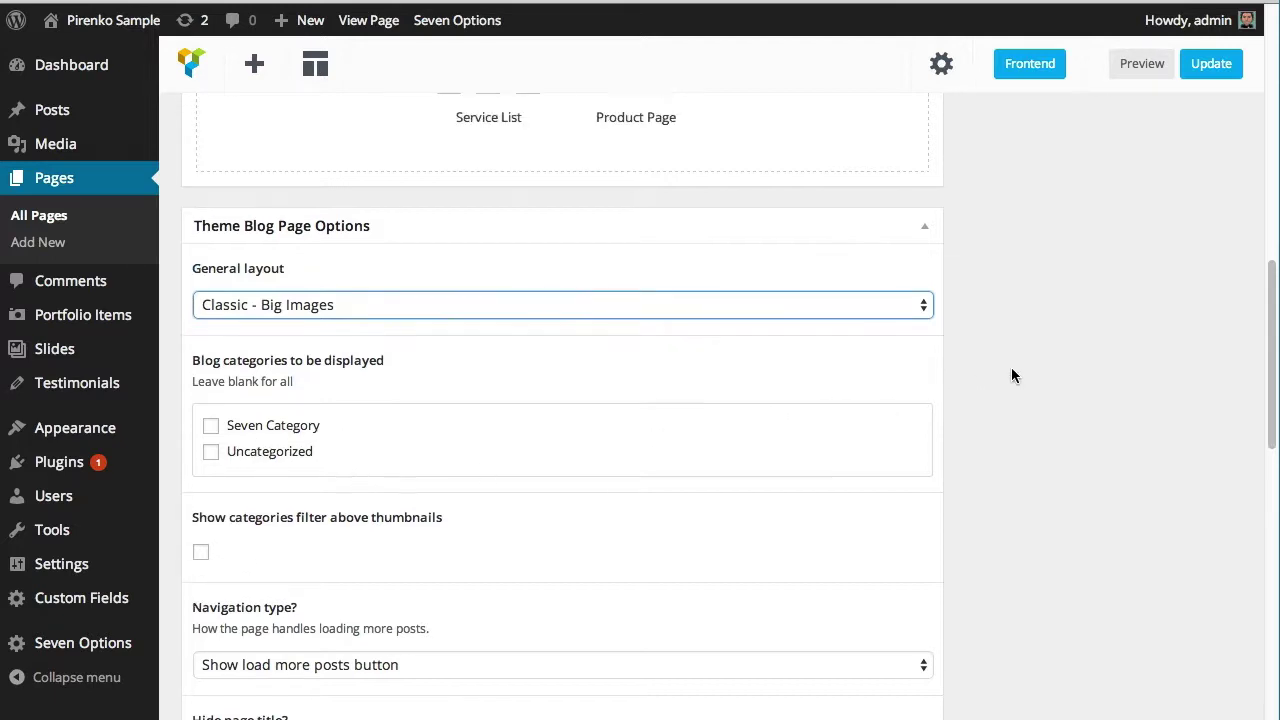
# Try limiting the displayed blog categories to Seven Category and to Uncategorized, clearing each choice again.
pyautogui.click(210, 427)
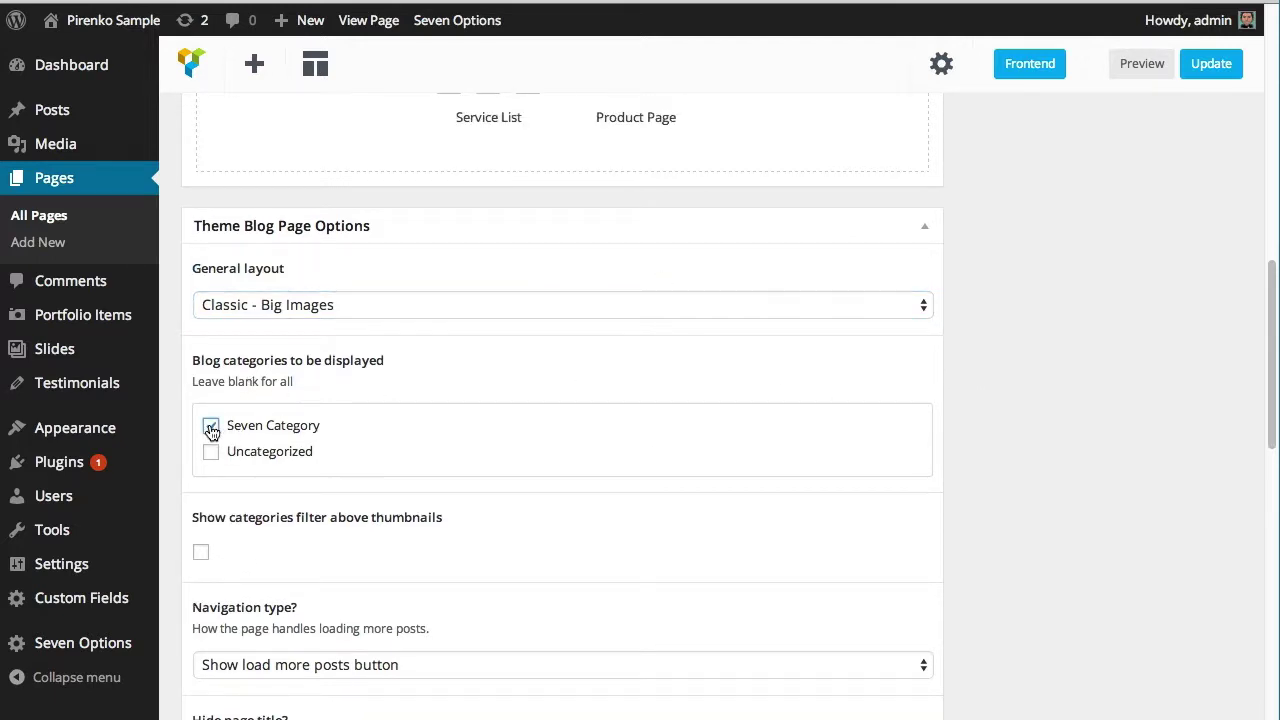
pyautogui.click(211, 427)
pyautogui.click(210, 453)
pyautogui.click(210, 453)
pyautogui.scroll(-4, 714, 435)
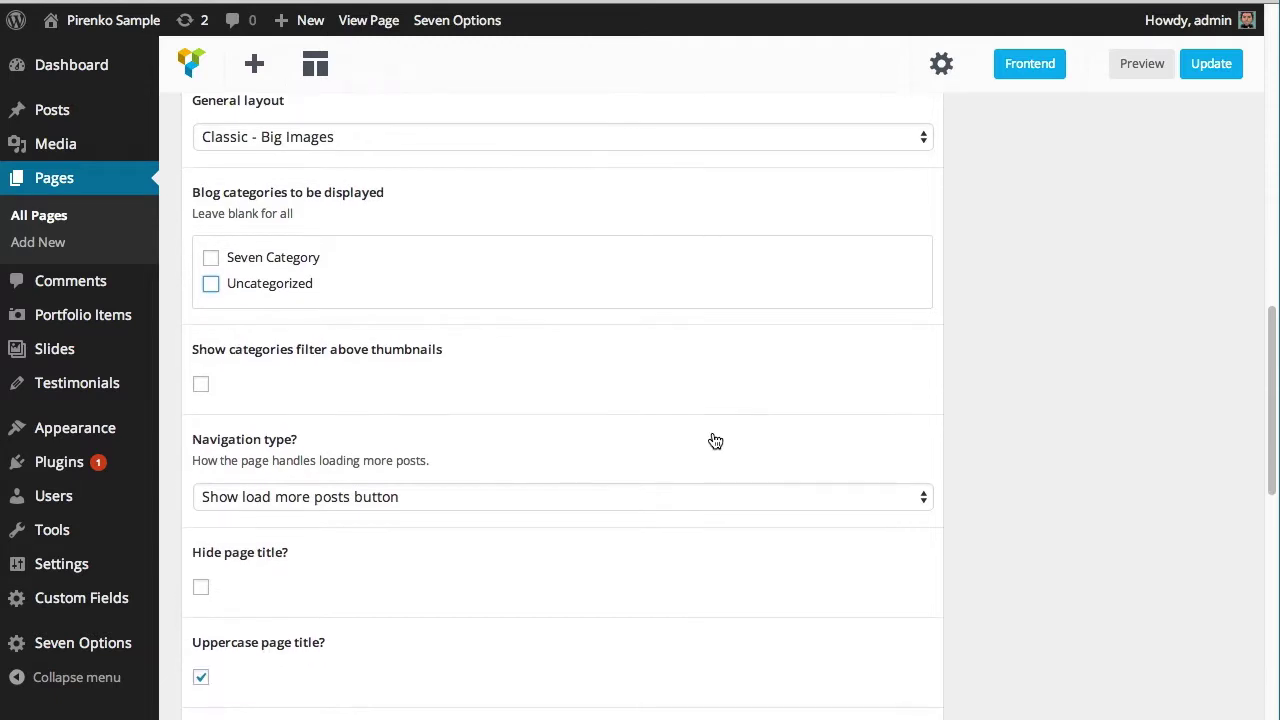
pyautogui.scroll(-1, 715, 441)
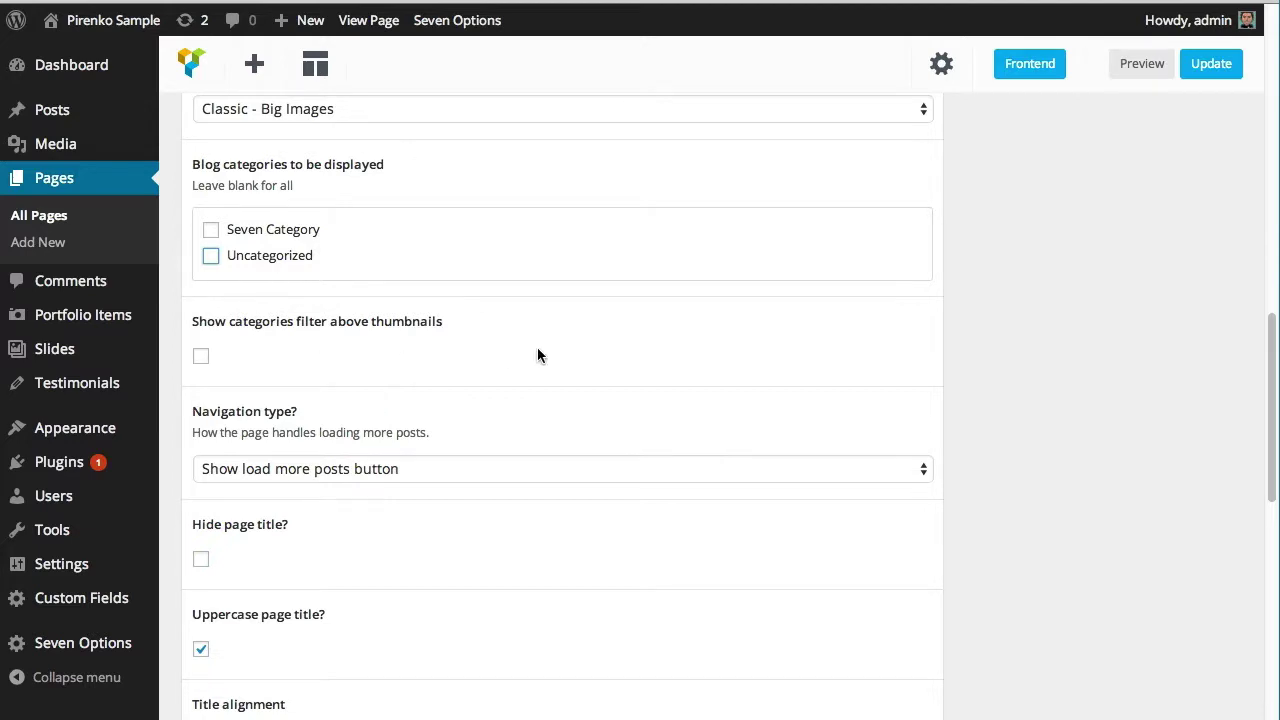
# View the published Classic Blog page, look through its posts and return to editing the page.
pyautogui.scroll(15, 537, 354)
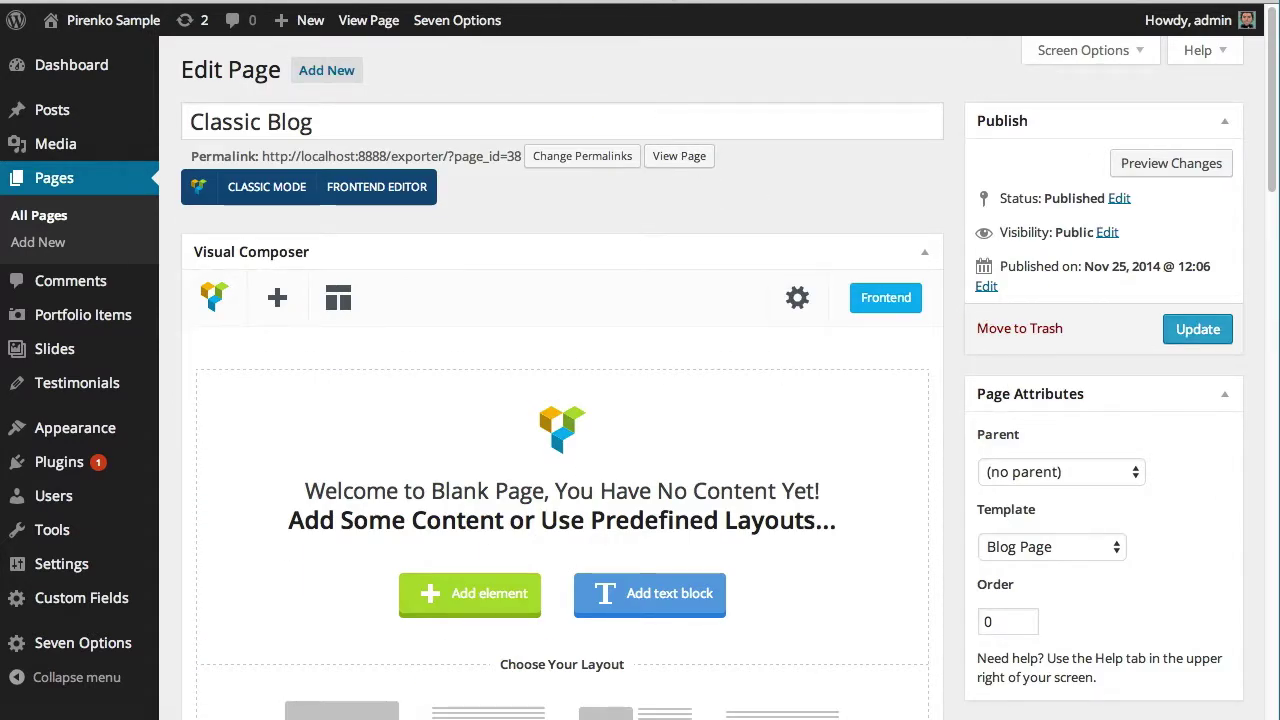
pyautogui.click(679, 156)
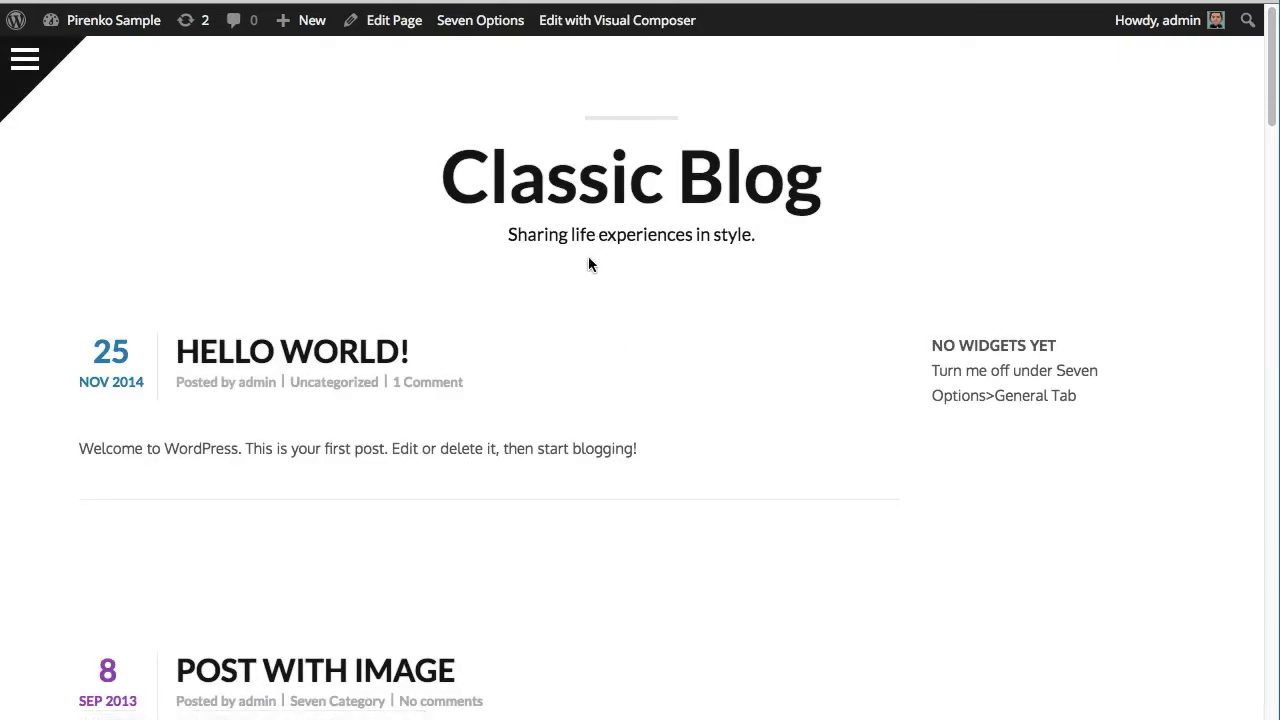
pyautogui.scroll(-5, 588, 257)
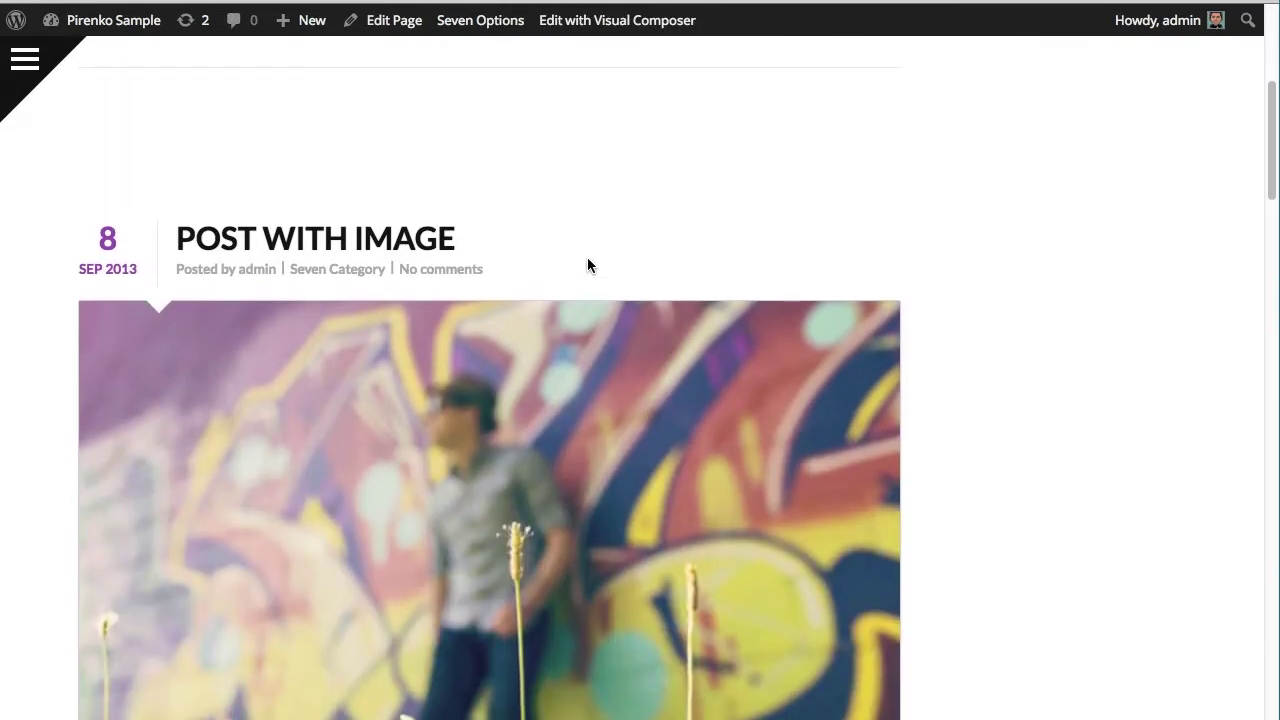
pyautogui.scroll(5, 588, 260)
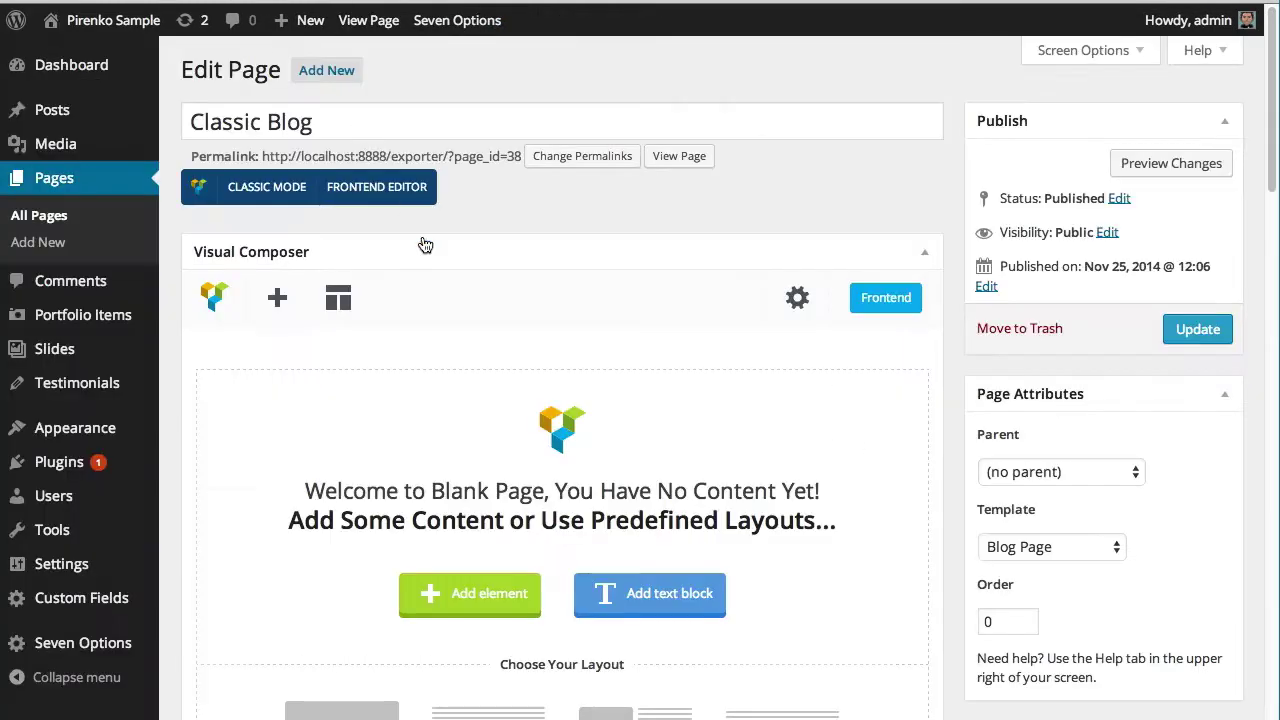
# Set the blog page's general layout to Masonry - Mosaic and enable the categories filter above thumbnails.
pyautogui.scroll(-10, 420, 250)
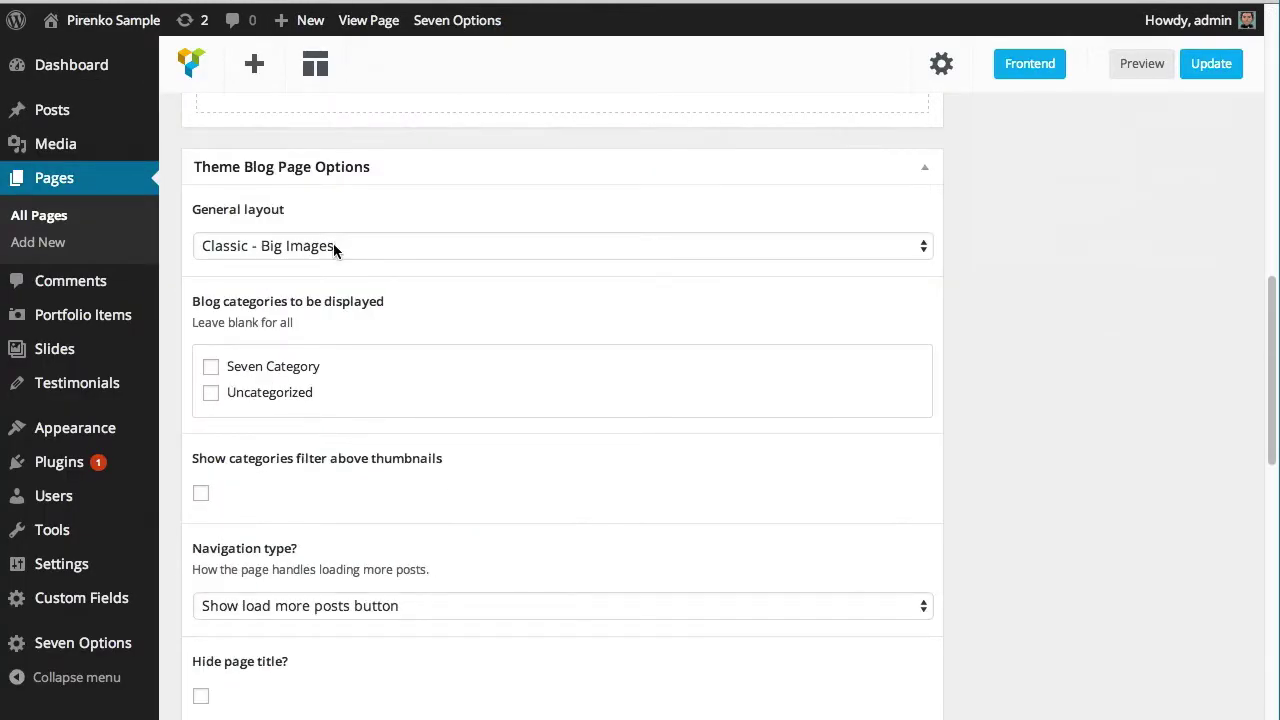
pyautogui.click(333, 243)
pyautogui.click(336, 265)
pyautogui.scroll(-2, 336, 268)
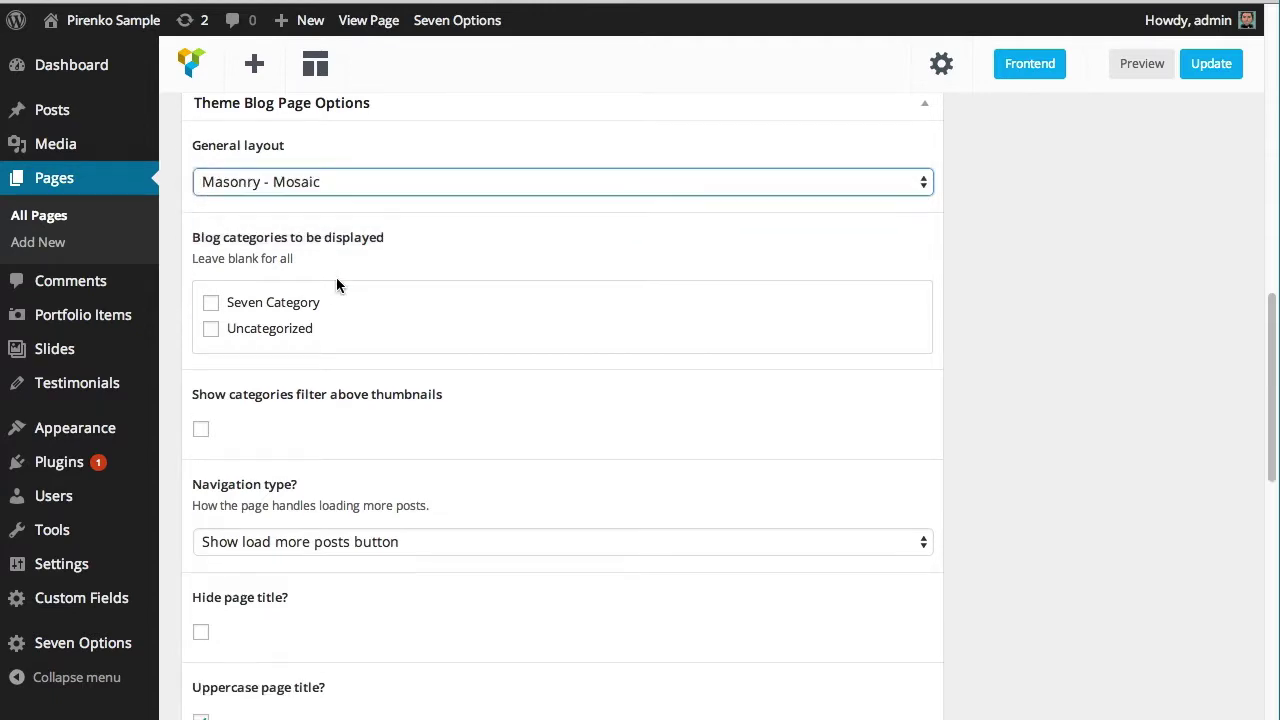
pyautogui.click(204, 432)
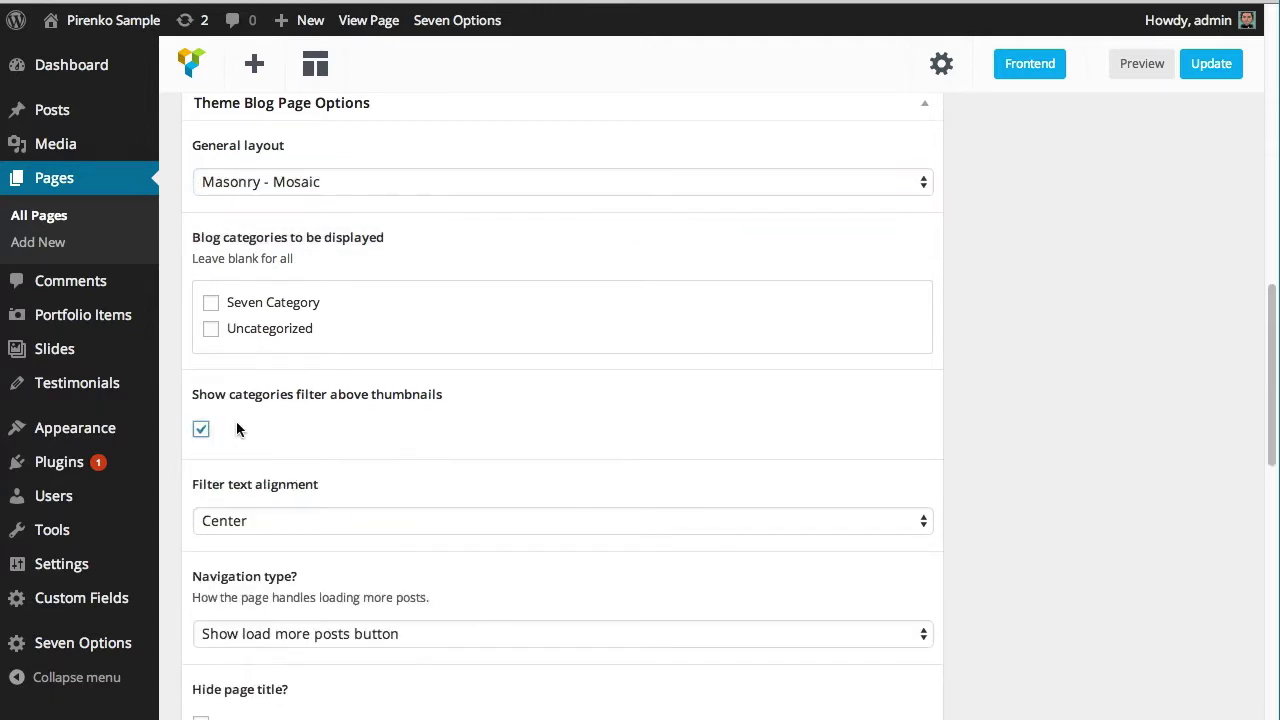
# Set the blog page's navigation type to Show page navigation with arrows.
pyautogui.scroll(-4, 286, 421)
pyautogui.scroll(-2, 286, 432)
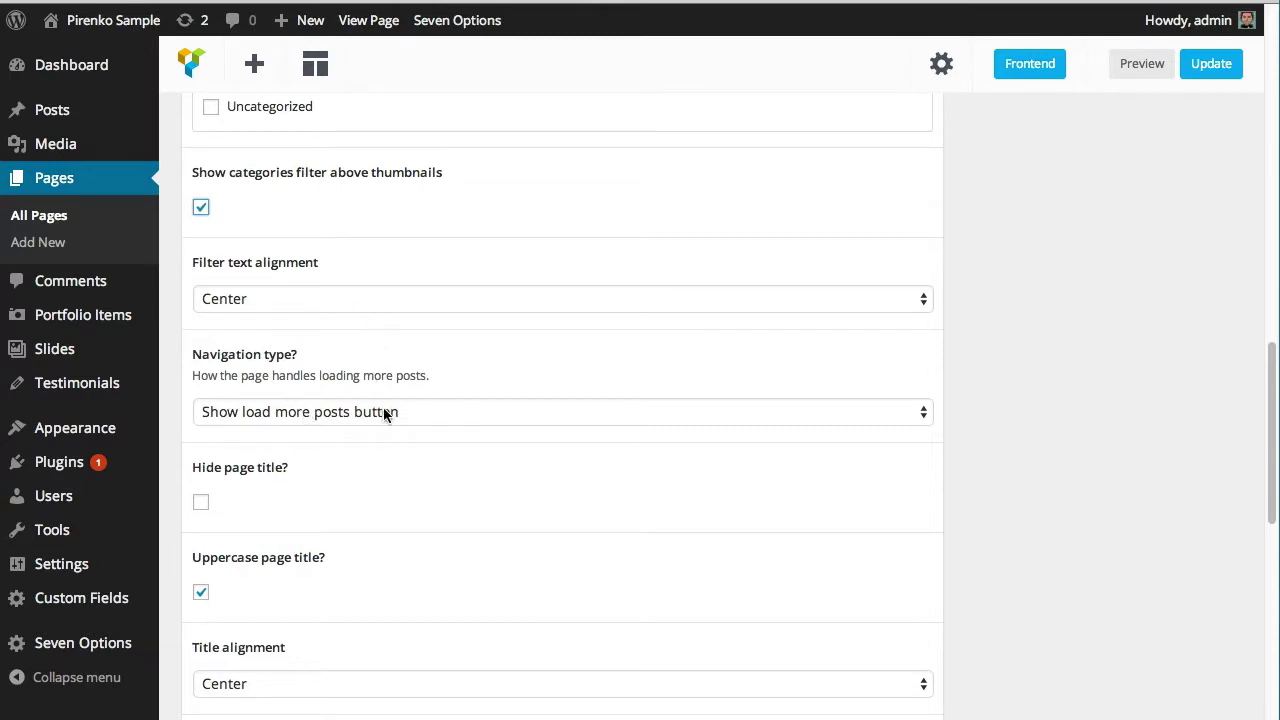
pyautogui.scroll(-2, 380, 417)
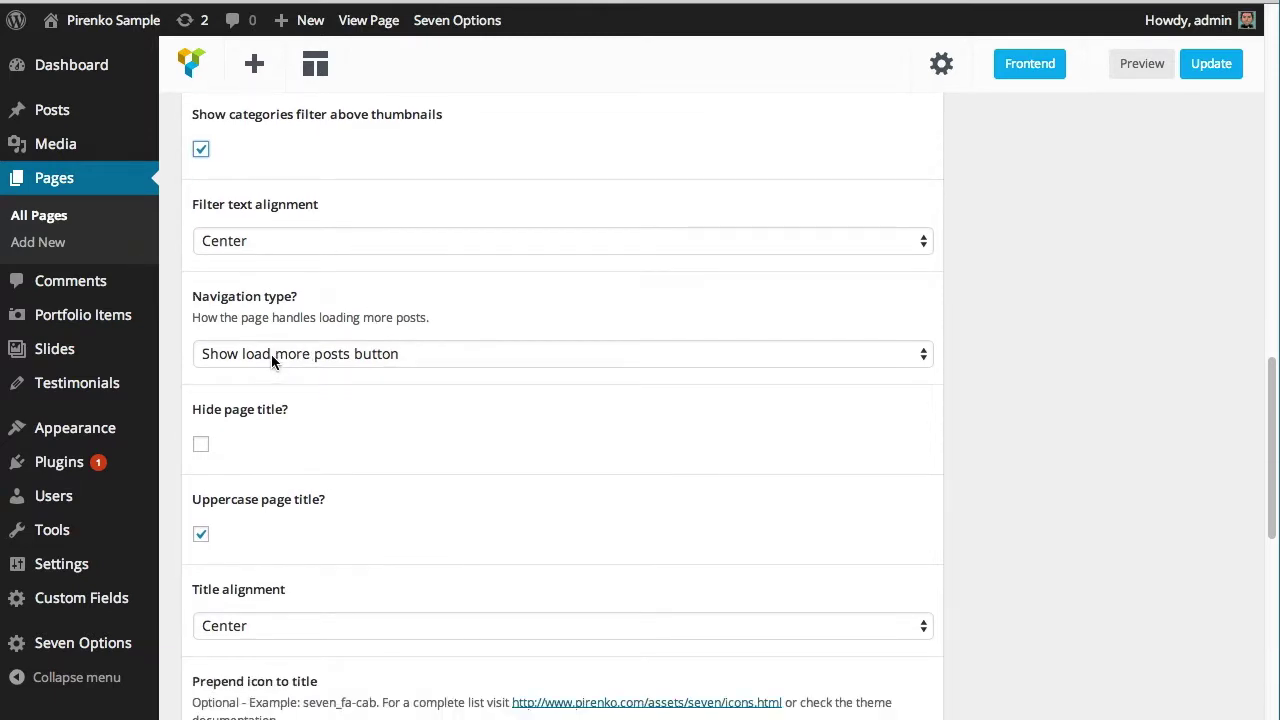
pyautogui.click(312, 356)
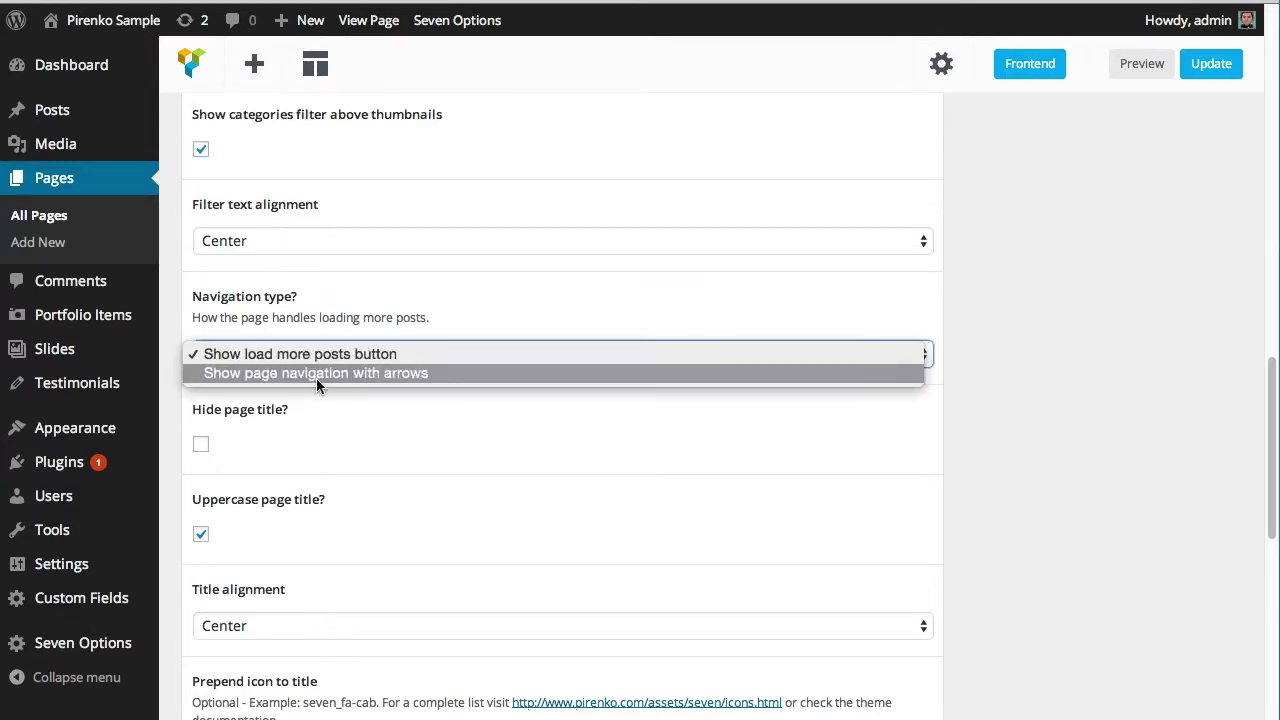
pyautogui.click(316, 373)
# Examine the page title visibility, uppercase, alignment, icon and sub-heading options, keeping the uppercase title enabled.
pyautogui.scroll(-2, 333, 367)
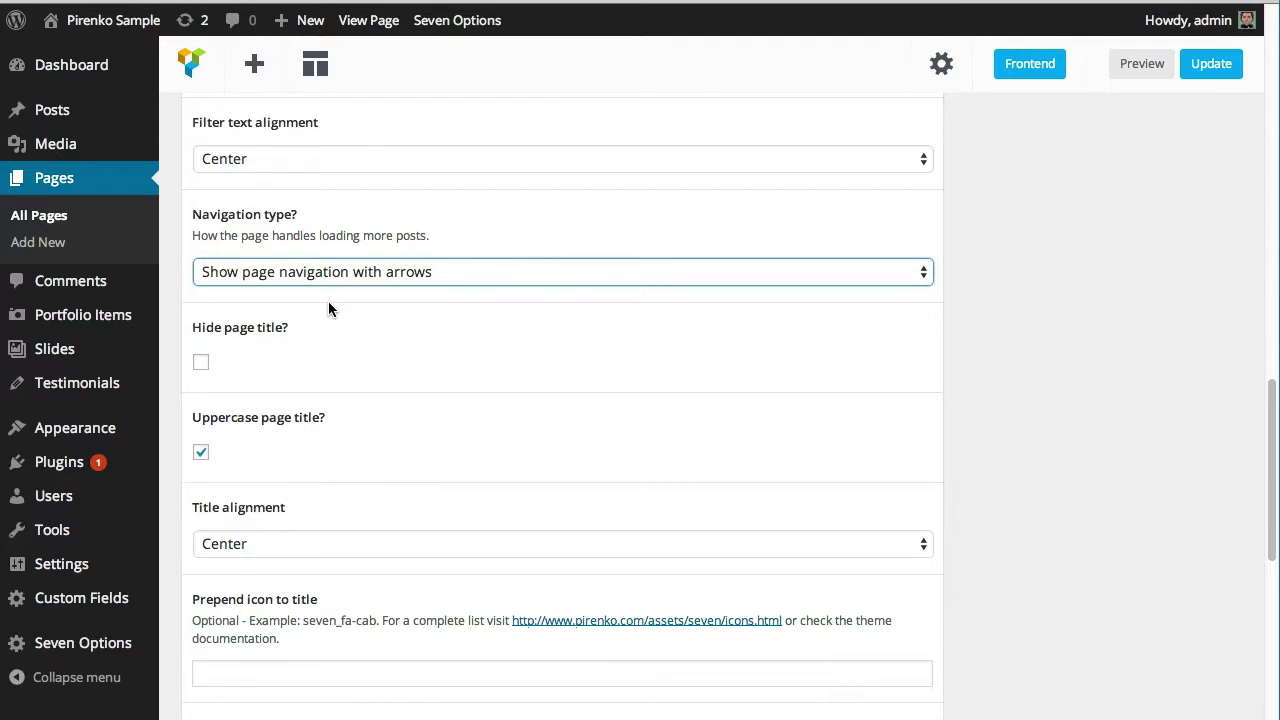
pyautogui.scroll(-2, 328, 301)
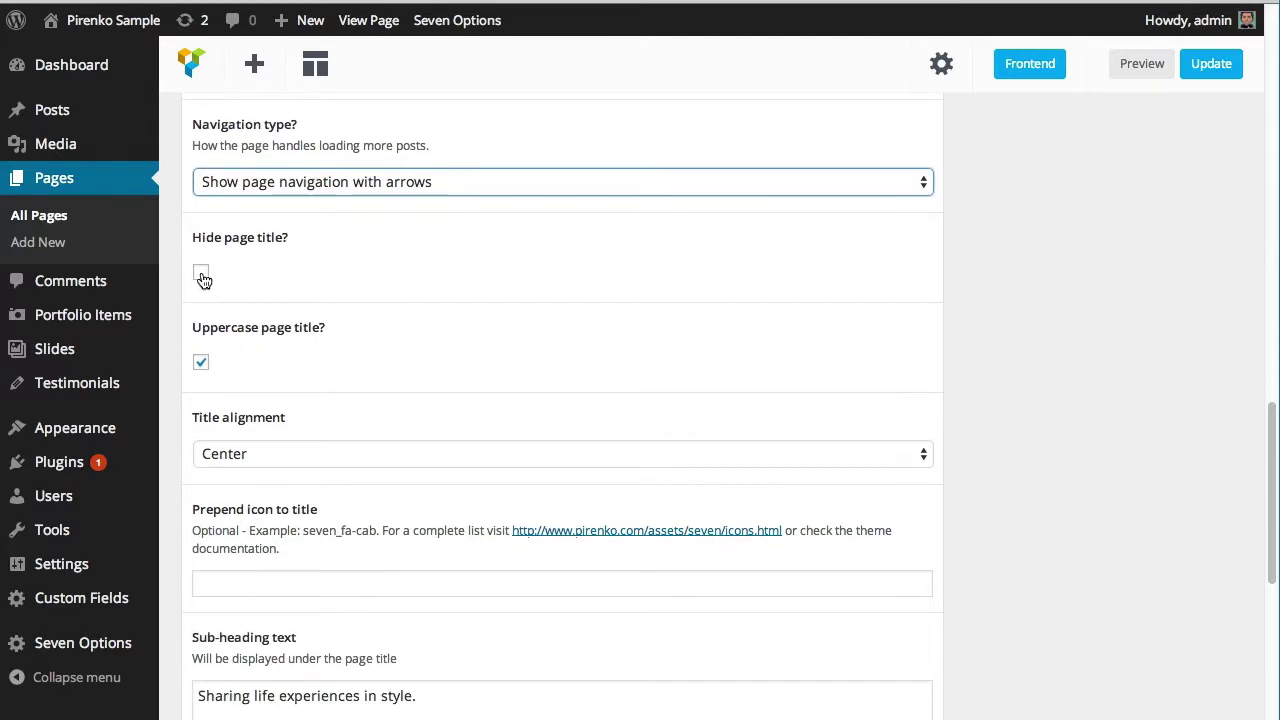
pyautogui.scroll(-2, 251, 288)
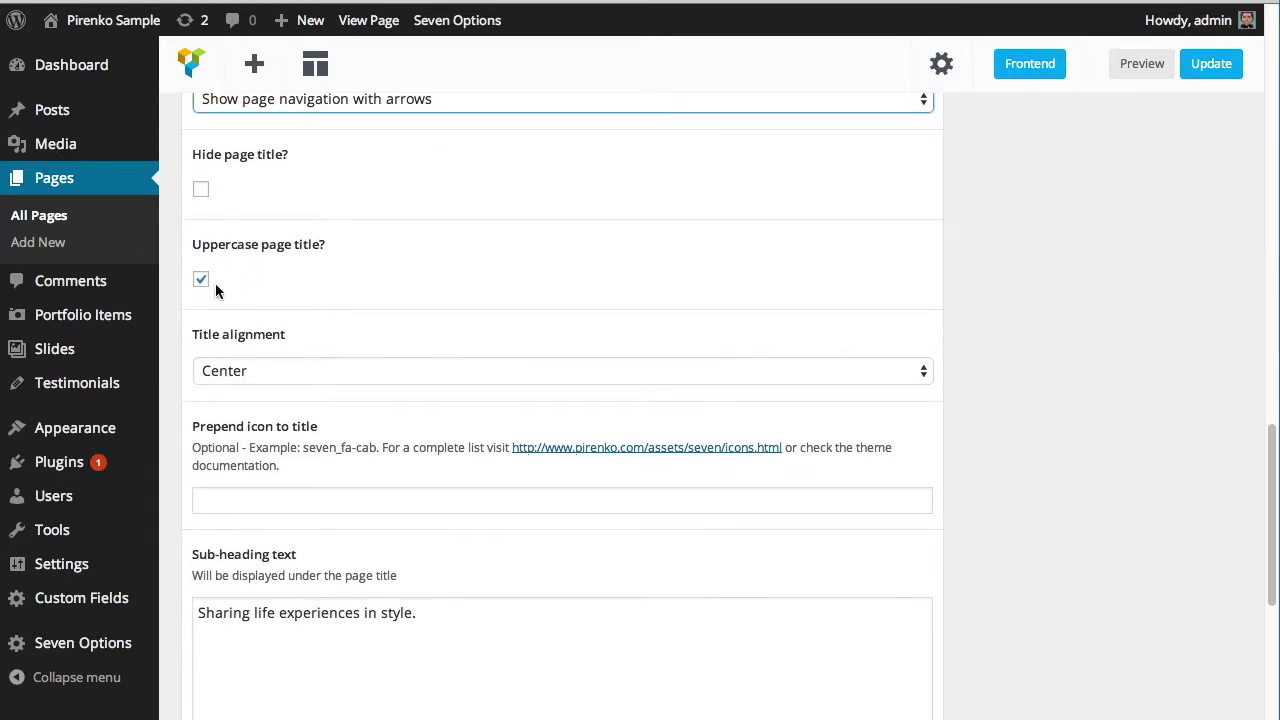
pyautogui.click(201, 280)
pyautogui.scroll(-1, 300, 372)
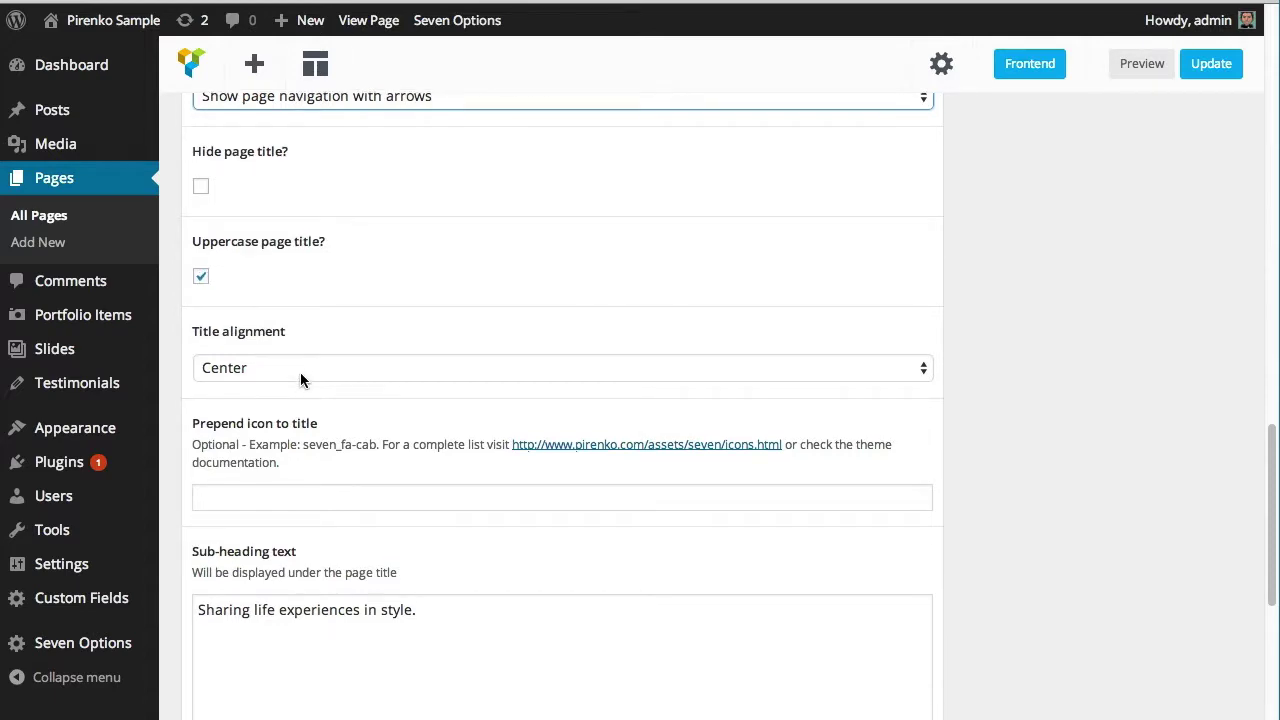
pyautogui.scroll(-2, 300, 372)
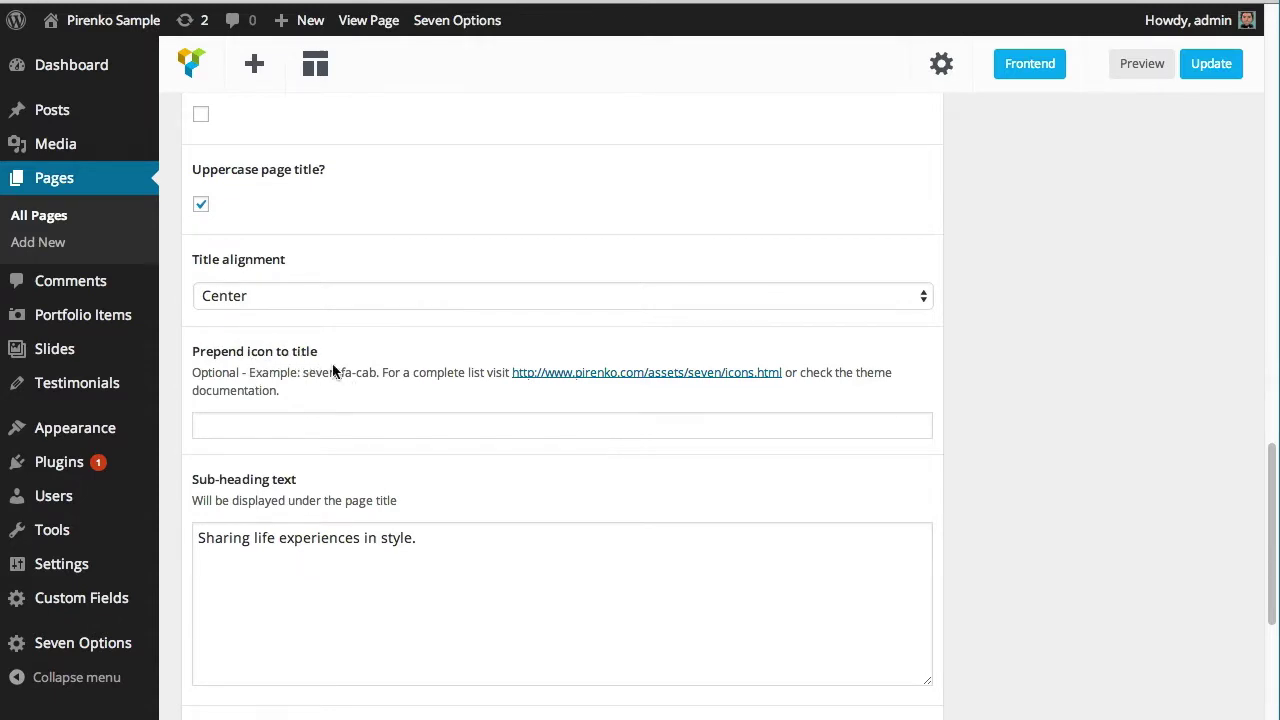
pyautogui.scroll(-5, 346, 390)
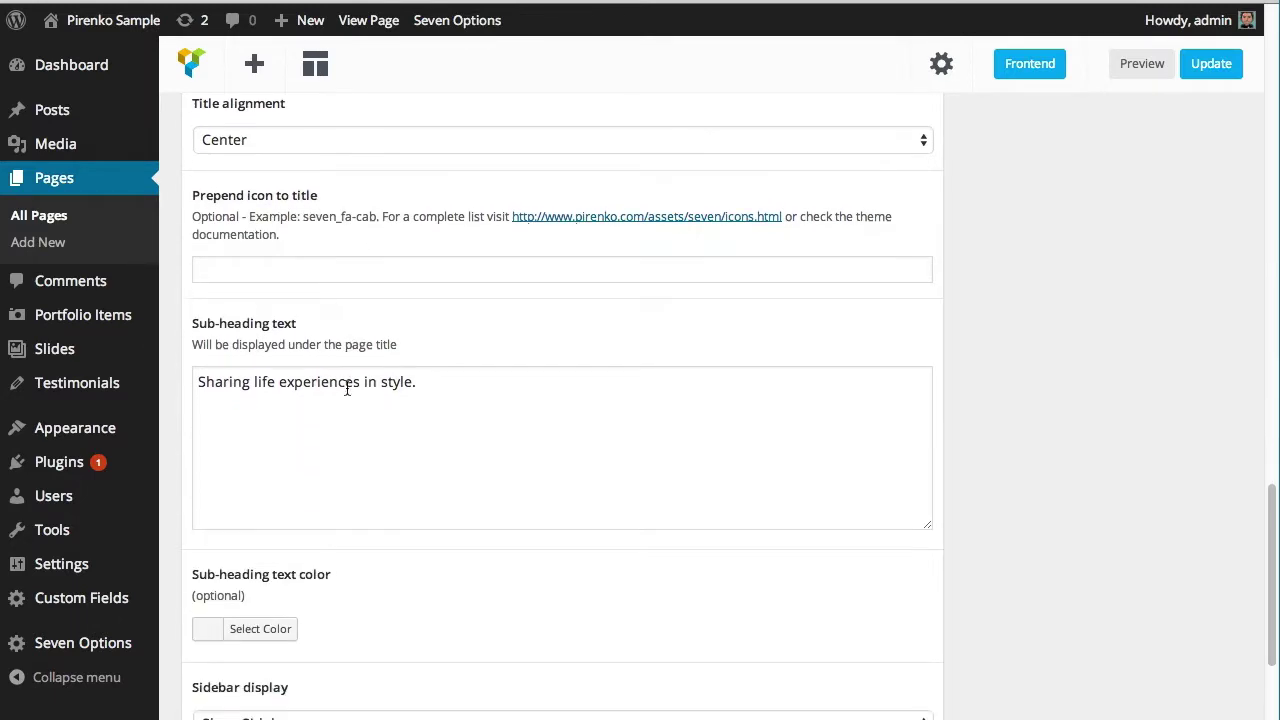
# Set the blog page's sidebar display to Hide Sidebar.
pyautogui.scroll(-6, 414, 390)
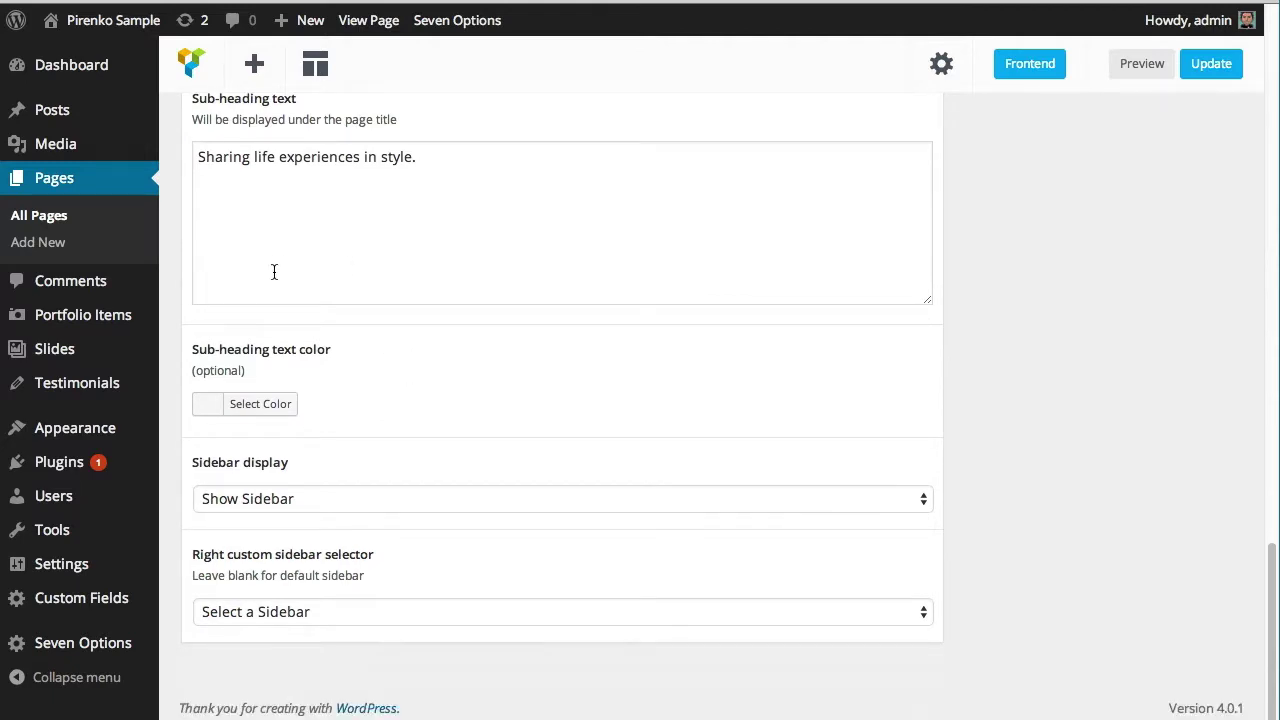
pyautogui.click(342, 499)
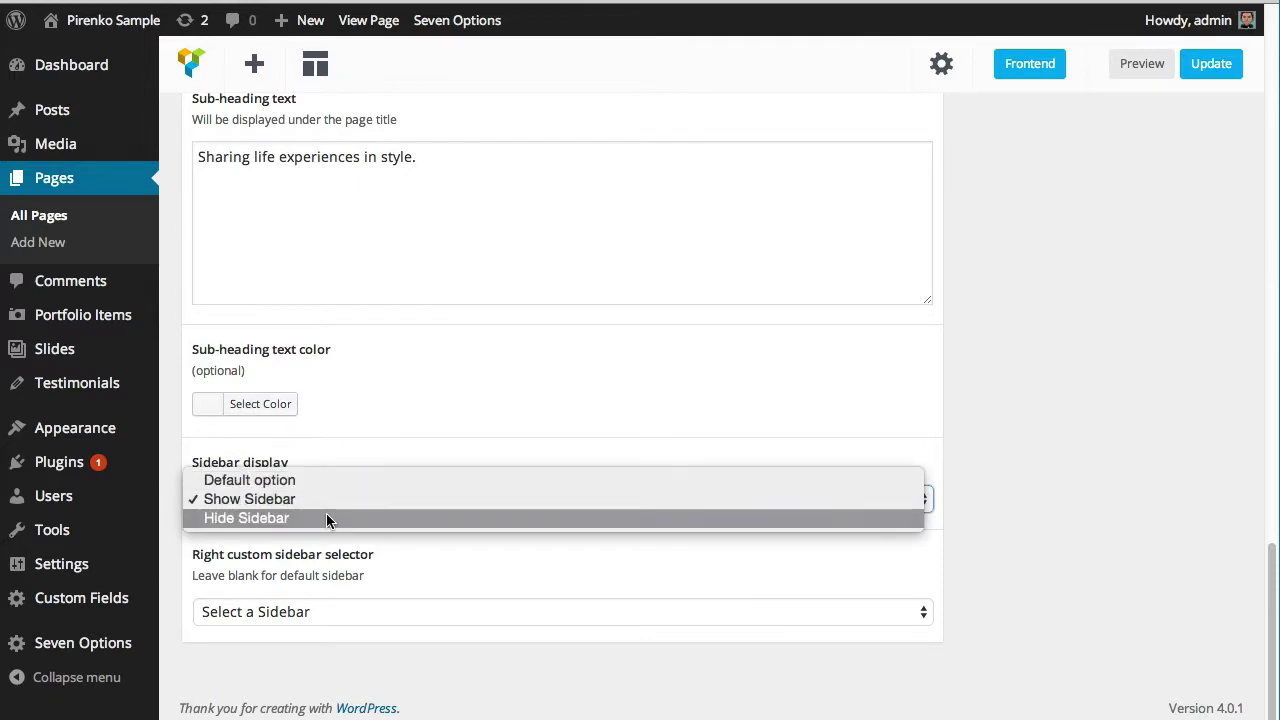
pyautogui.click(327, 517)
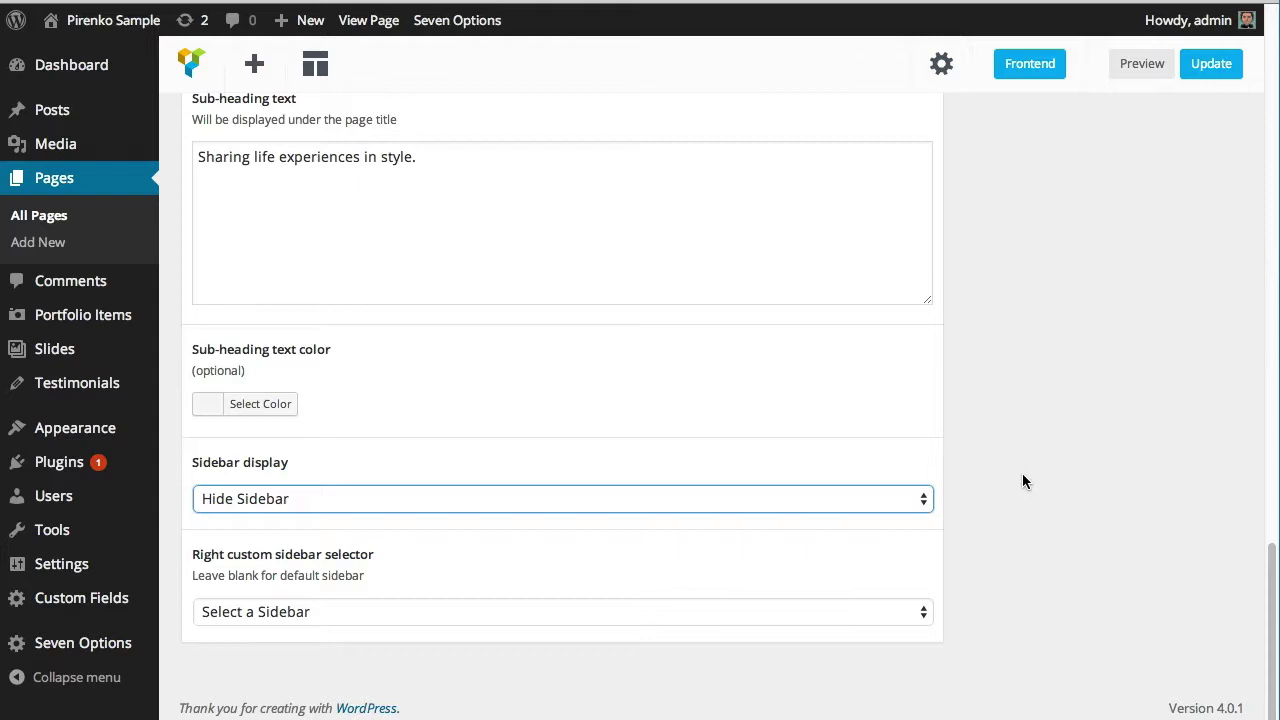
pyautogui.scroll(2, 1022, 474)
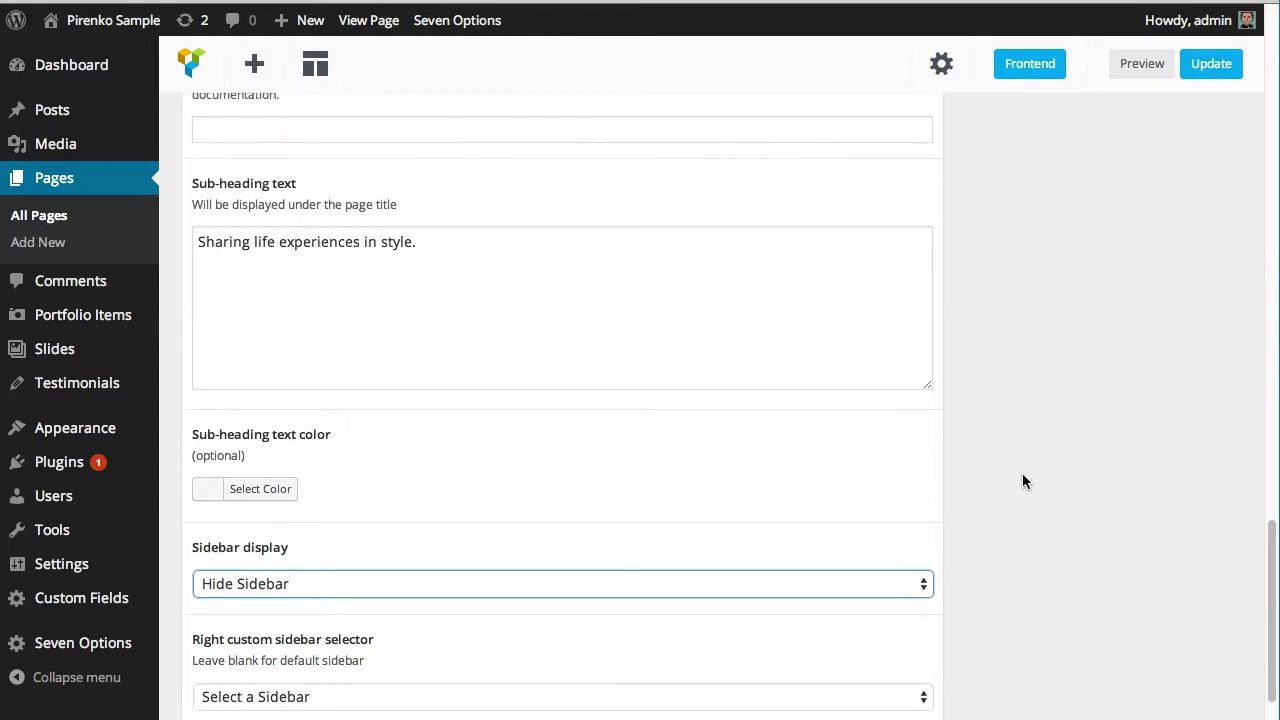
# Check the right custom sidebar choices, keep Select a Sidebar, and update the Classic Blog page.
pyautogui.scroll(-2, 1022, 474)
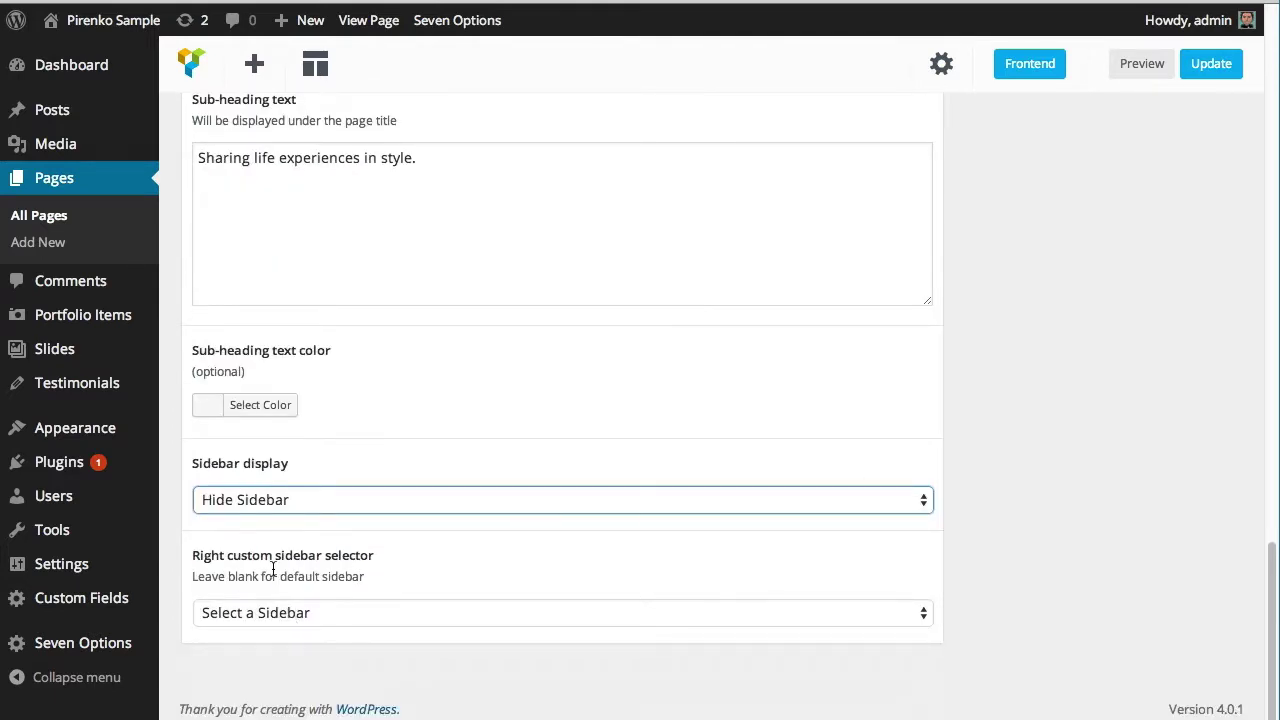
pyautogui.click(349, 616)
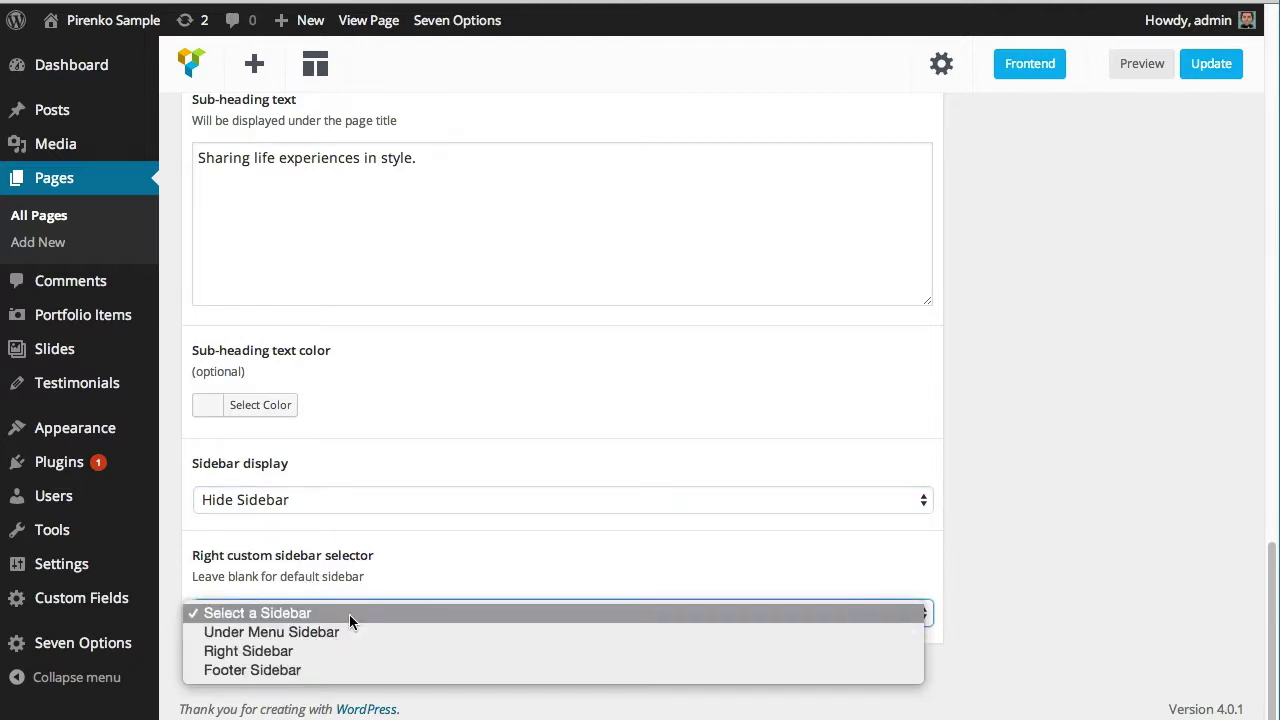
pyautogui.click(336, 617)
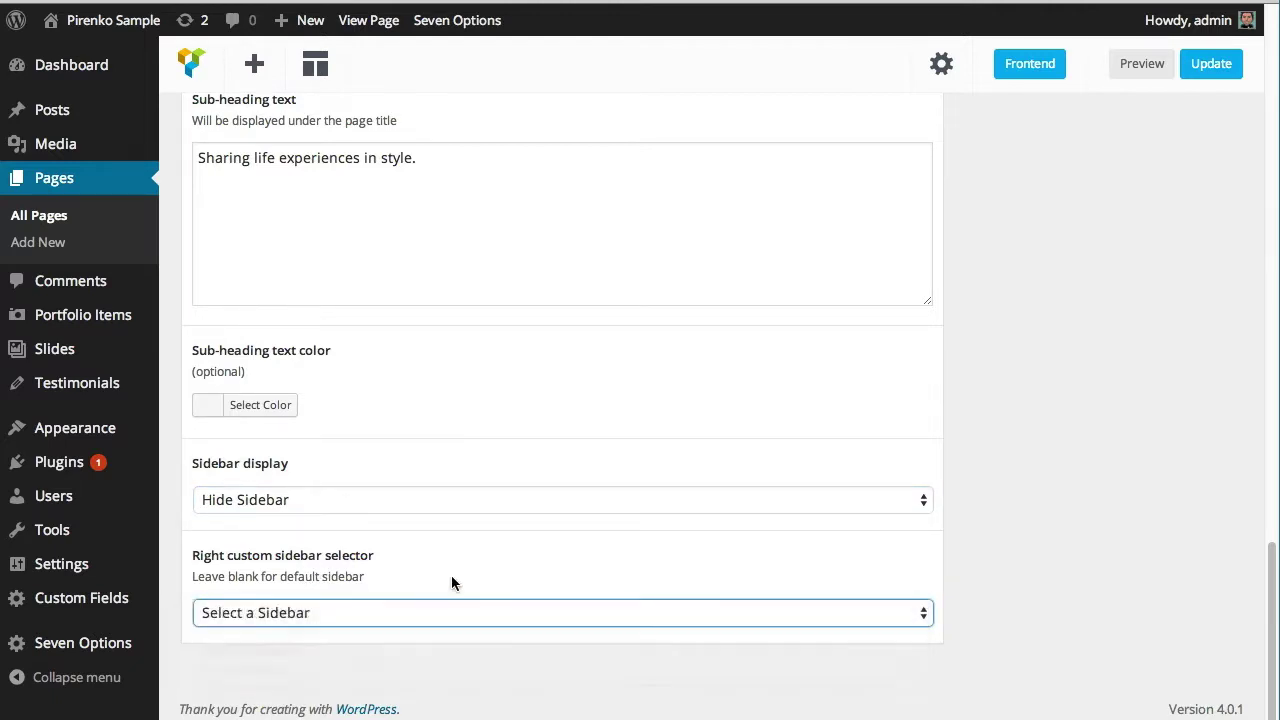
pyautogui.scroll(15, 1002, 484)
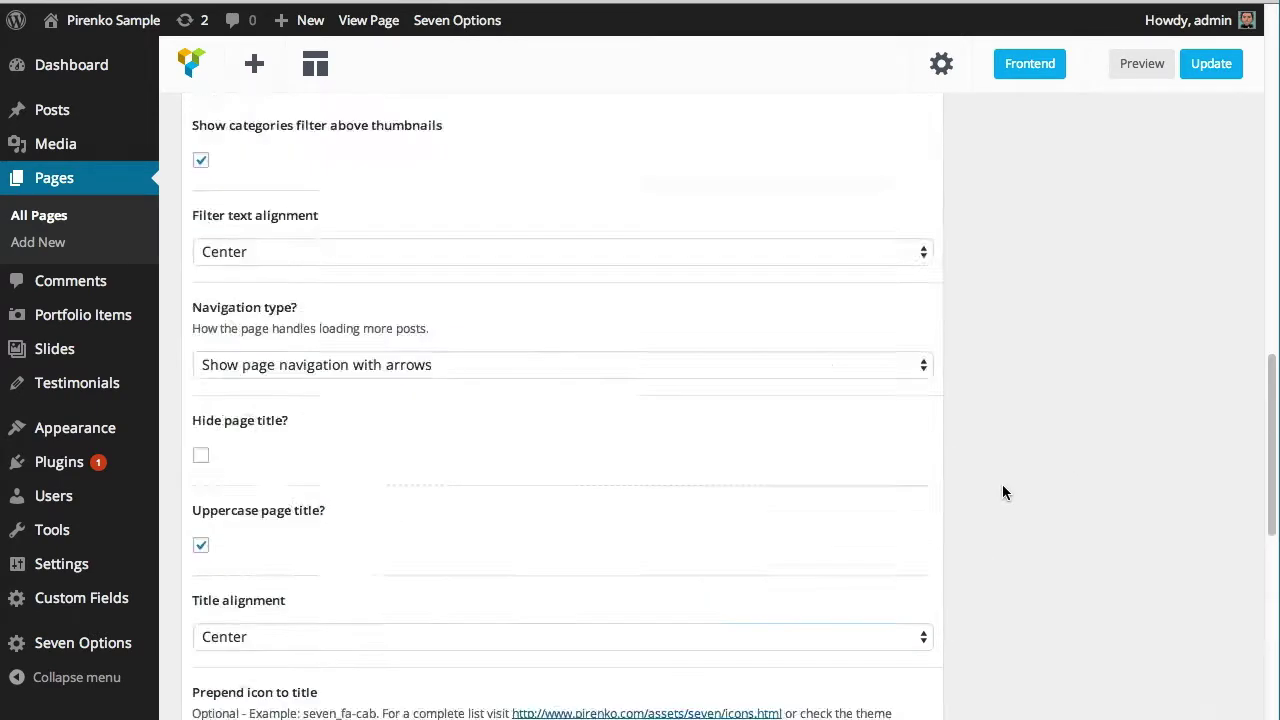
pyautogui.click(1198, 329)
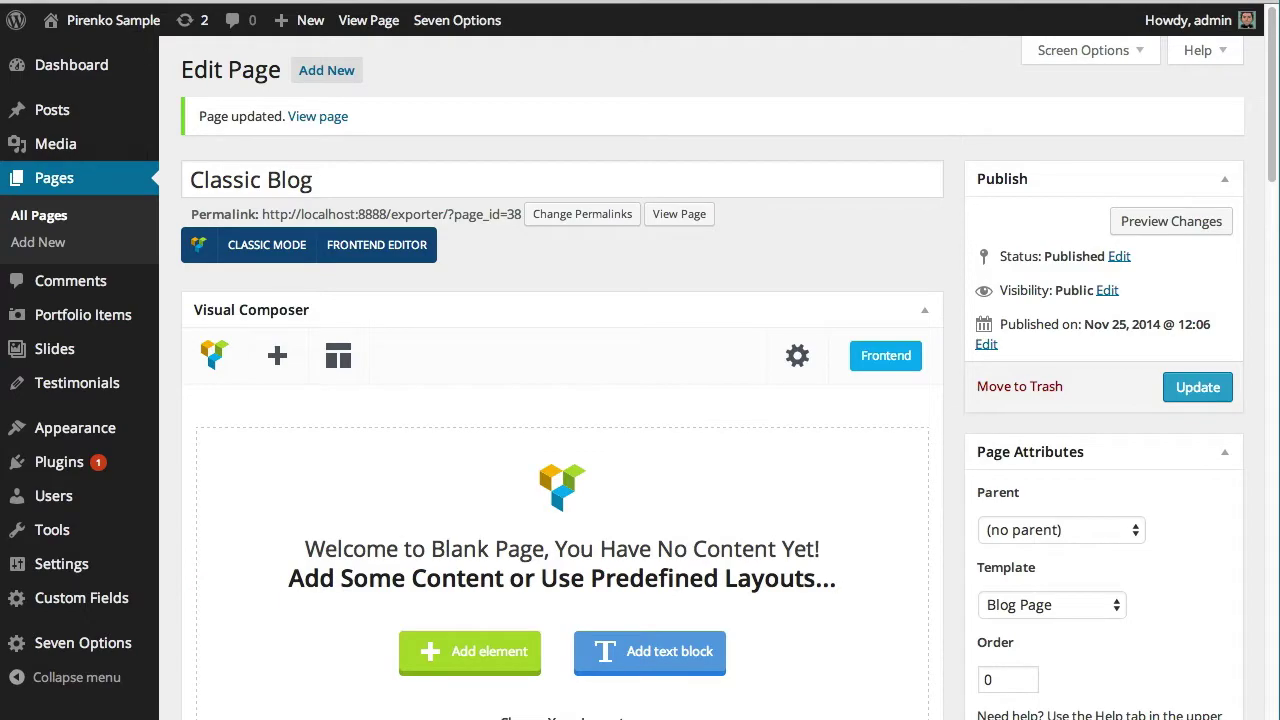
# Reload the live Classic Blog page and review its masonry layout from the title down to the footer.
pyautogui.press('super+r')
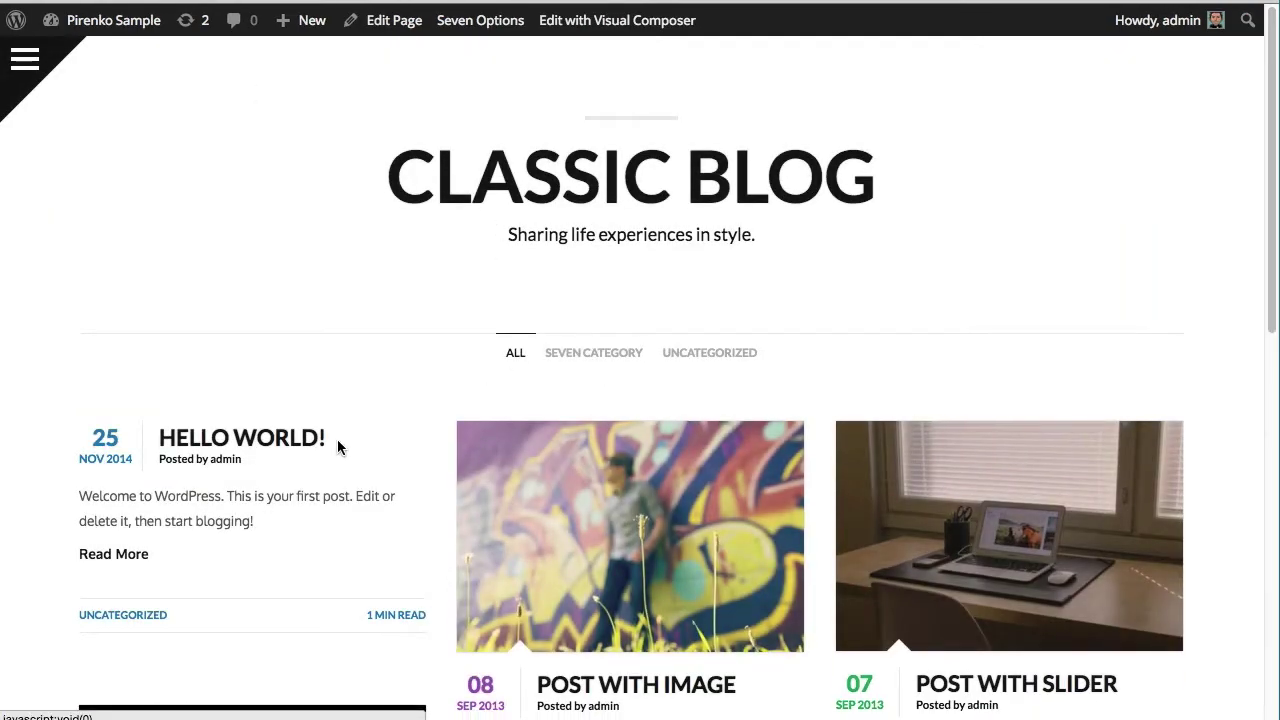
pyautogui.scroll(-8, 337, 443)
pyautogui.scroll(8, 337, 443)
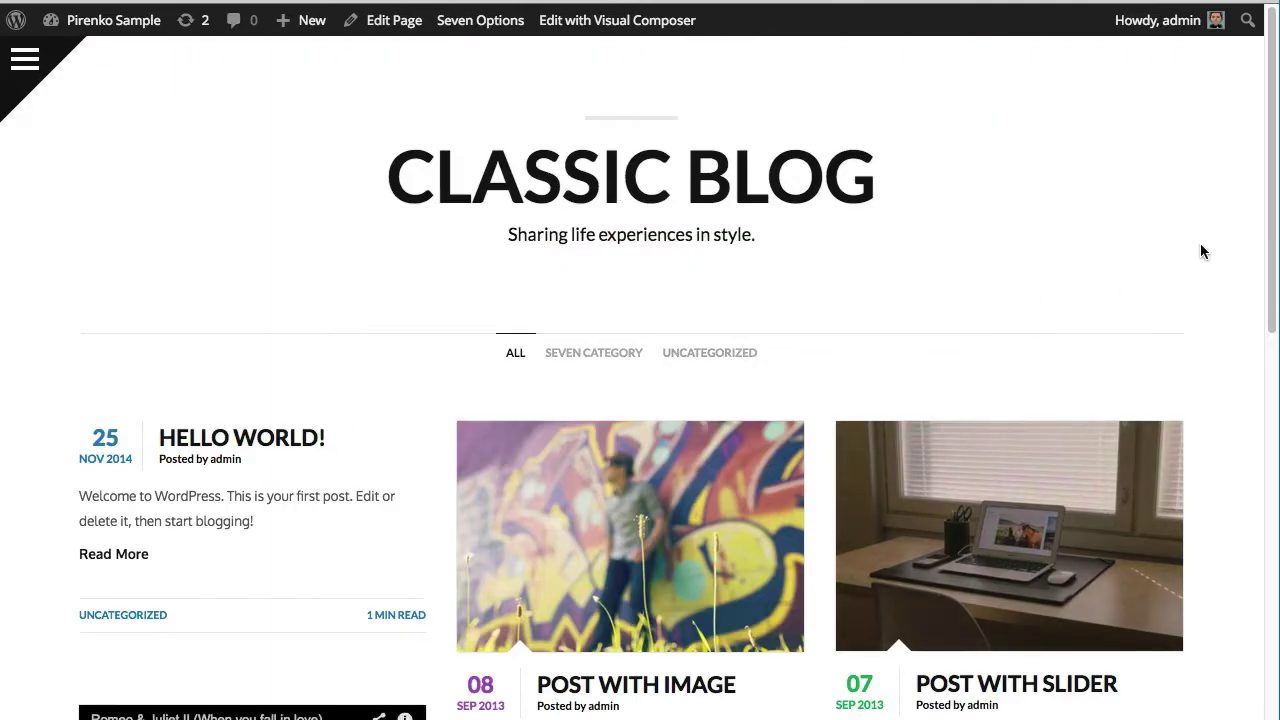
pyautogui.scroll(-10, 1202, 251)
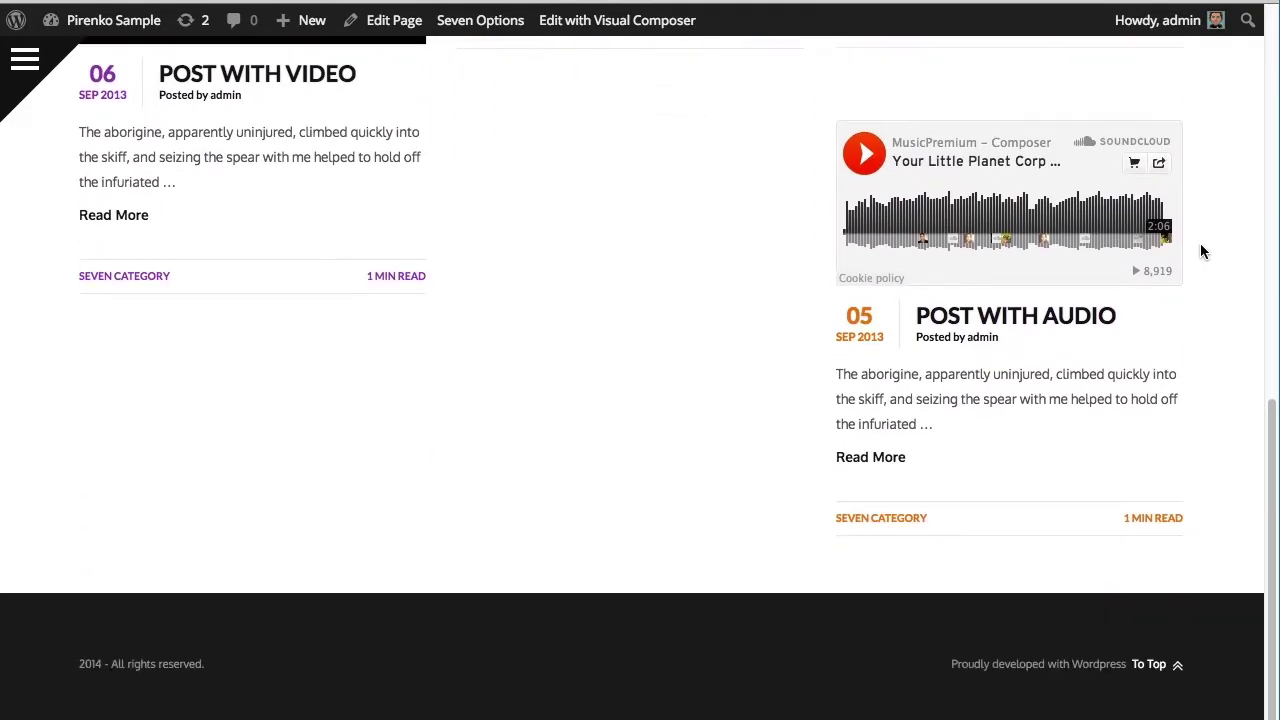
pyautogui.scroll(10, 1202, 251)
# Return to editing the Classic Blog page, set its general layout to Stacked - Plain Text, and update the page.
pyautogui.click(386, 20)
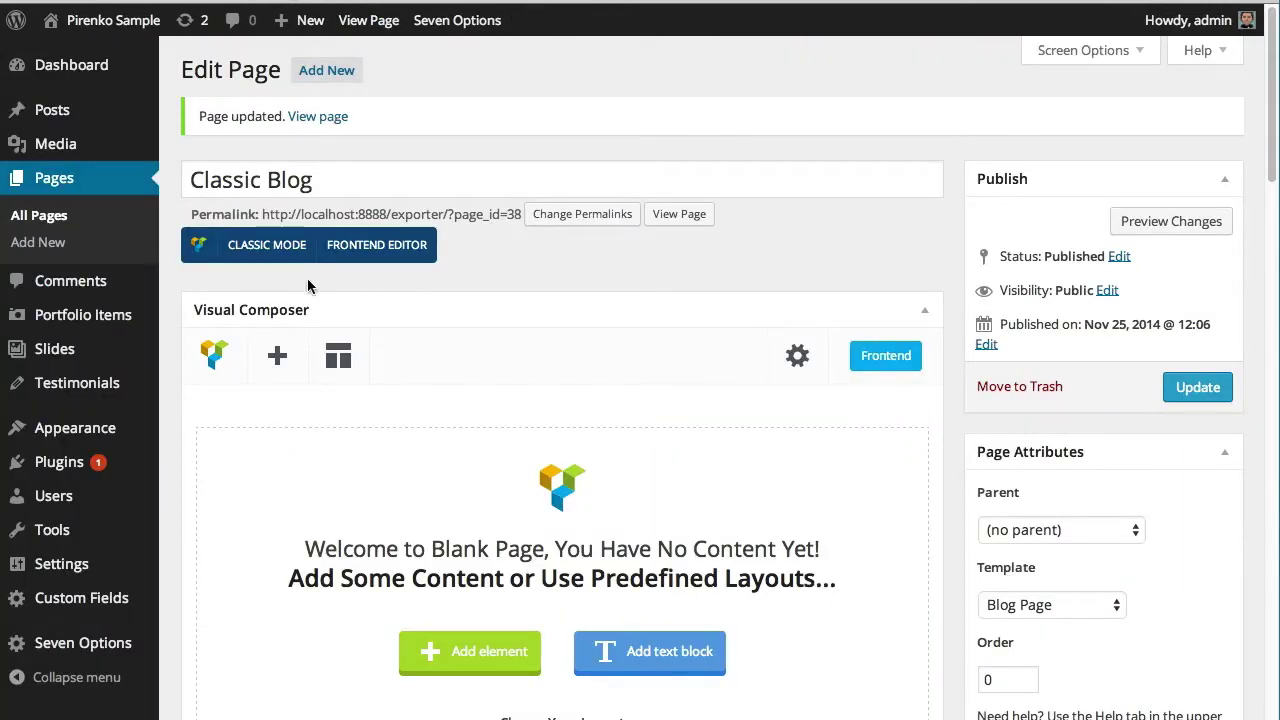
pyautogui.scroll(-15, 307, 290)
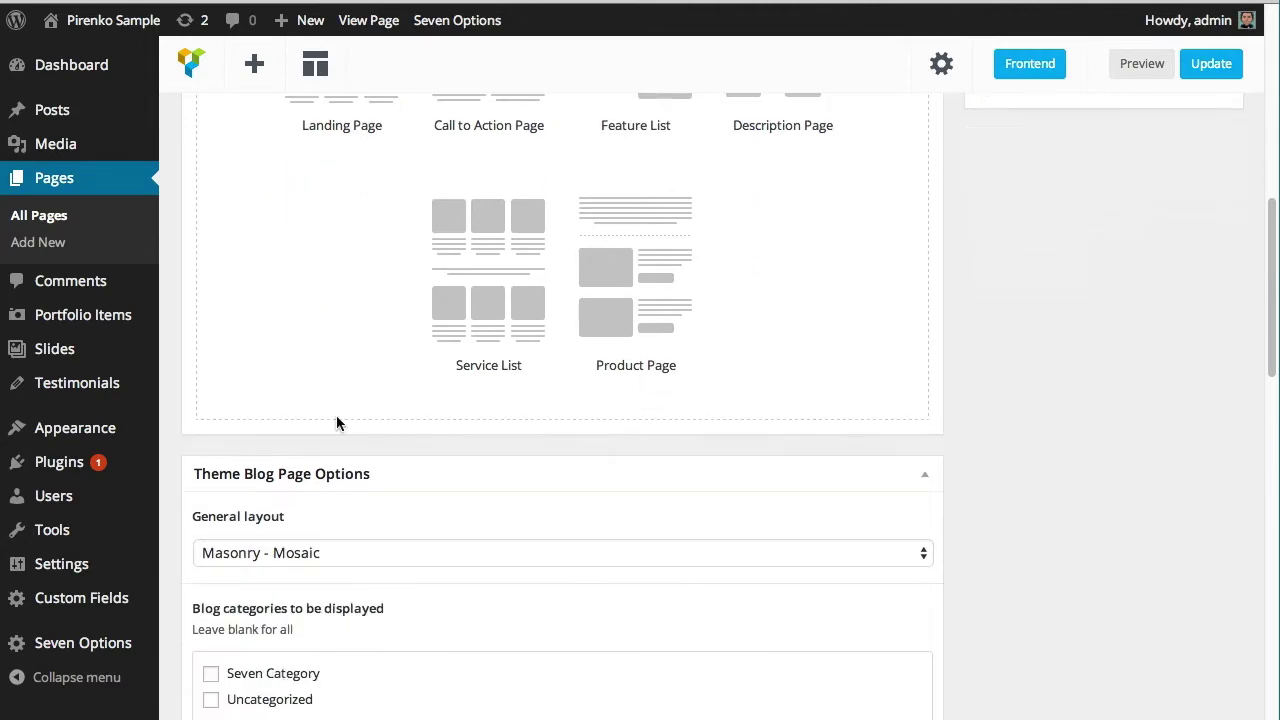
pyautogui.click(356, 553)
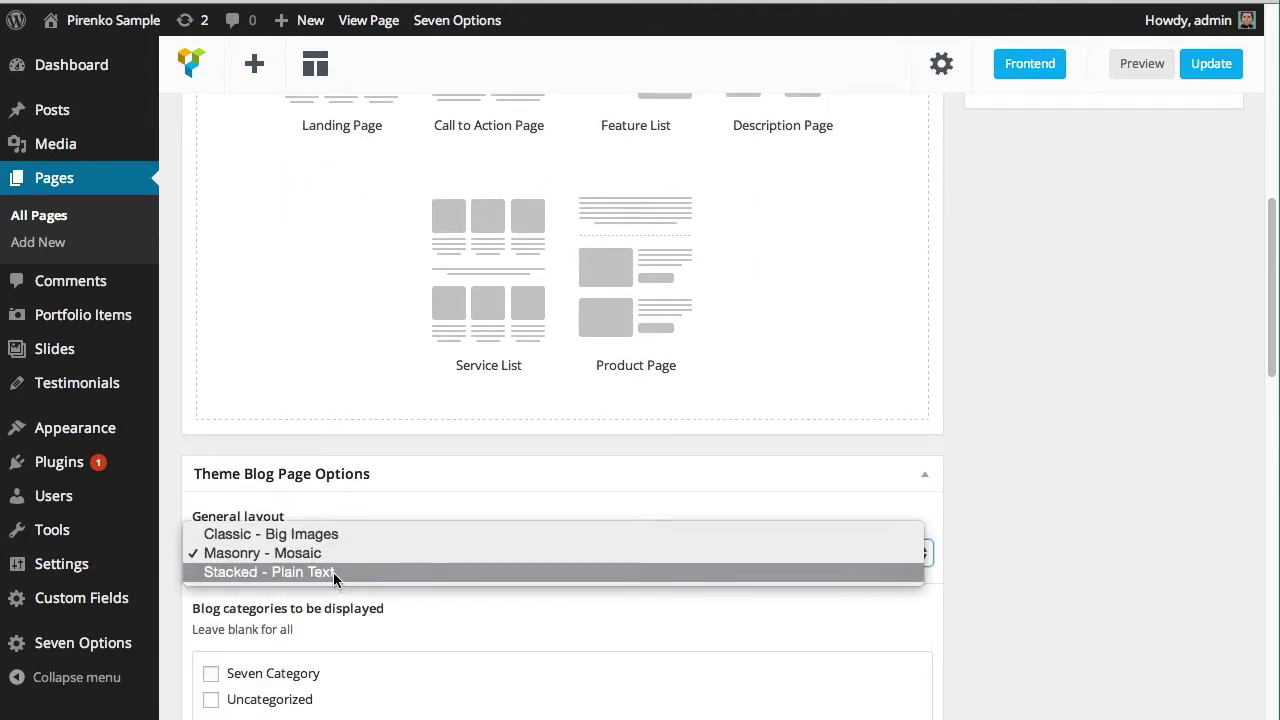
pyautogui.click(333, 572)
pyautogui.scroll(10, 1045, 432)
pyautogui.click(1195, 385)
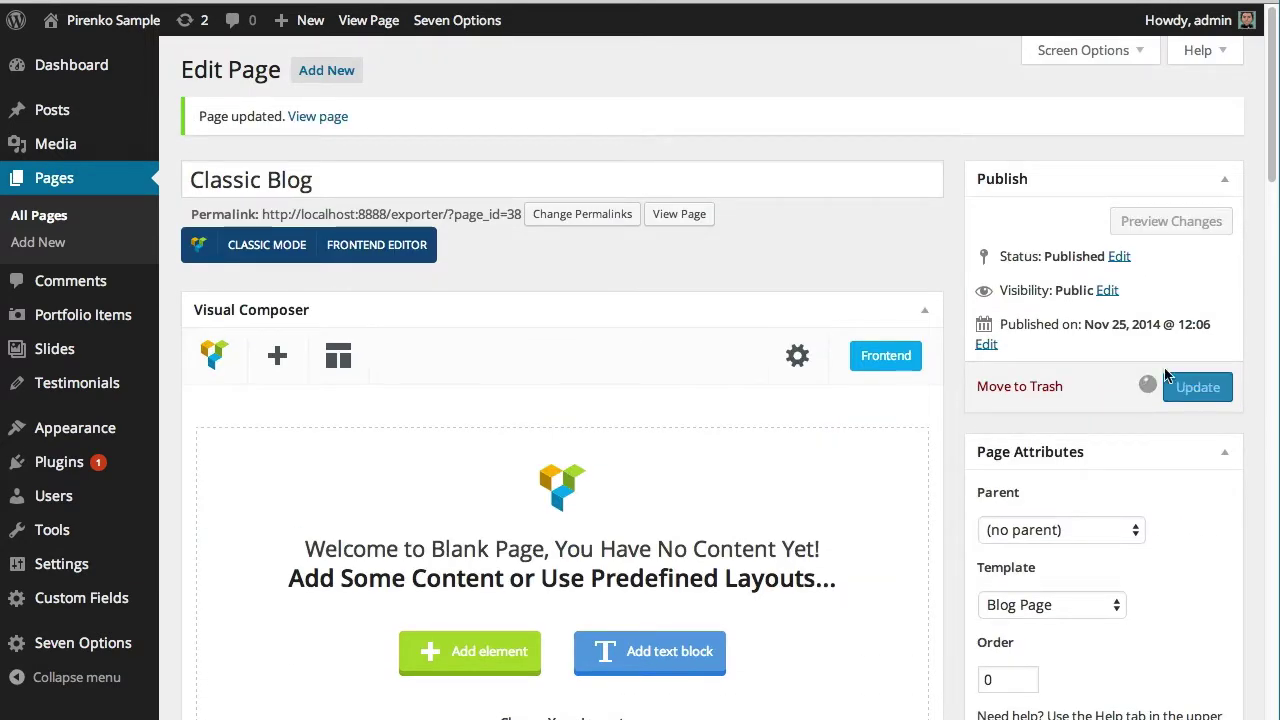
# Reload the live Classic Blog page and review the stacked plain-text post list, including how its rows react to the pointer.
pyautogui.moveTo(472, 3)
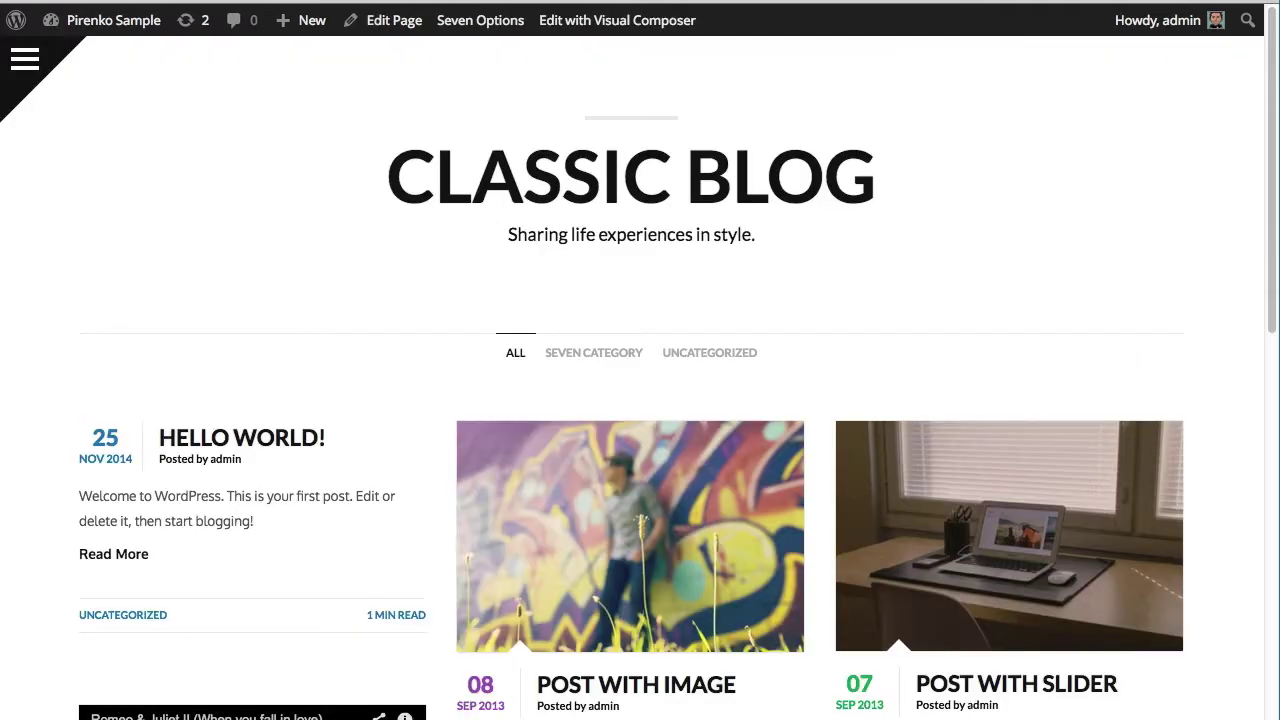
pyautogui.press('super+r')
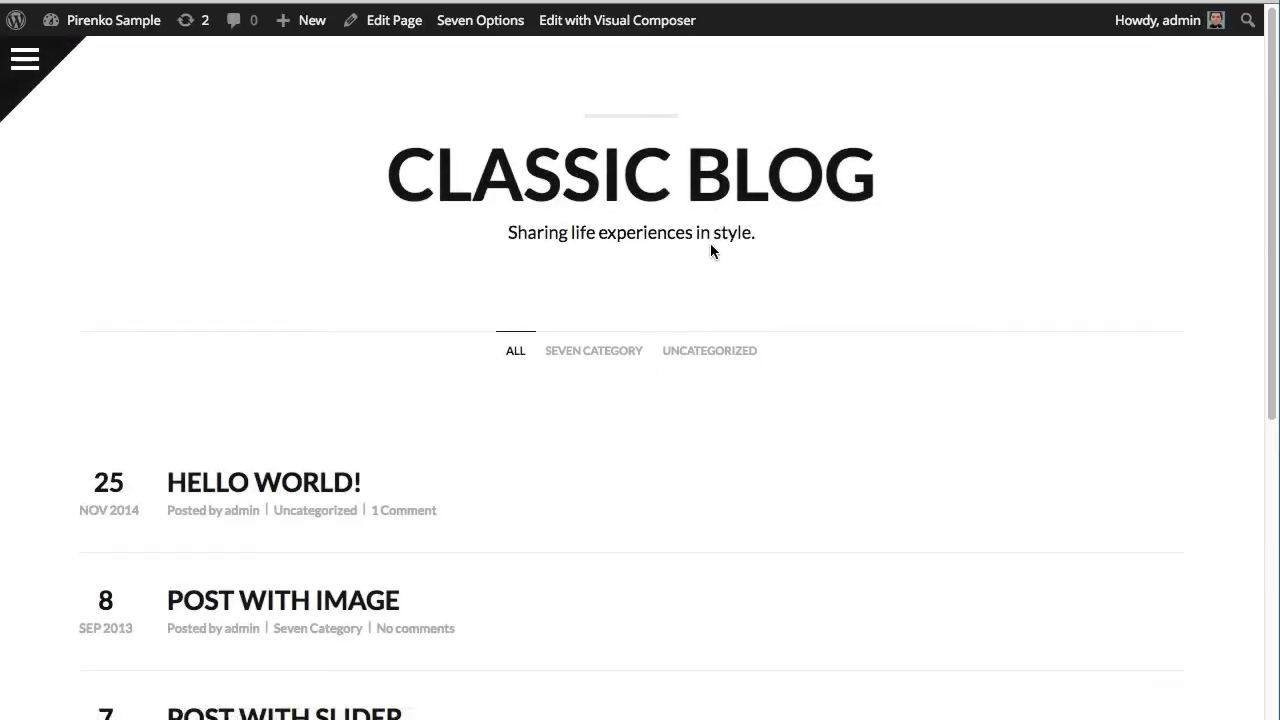
pyautogui.scroll(-4, 712, 250)
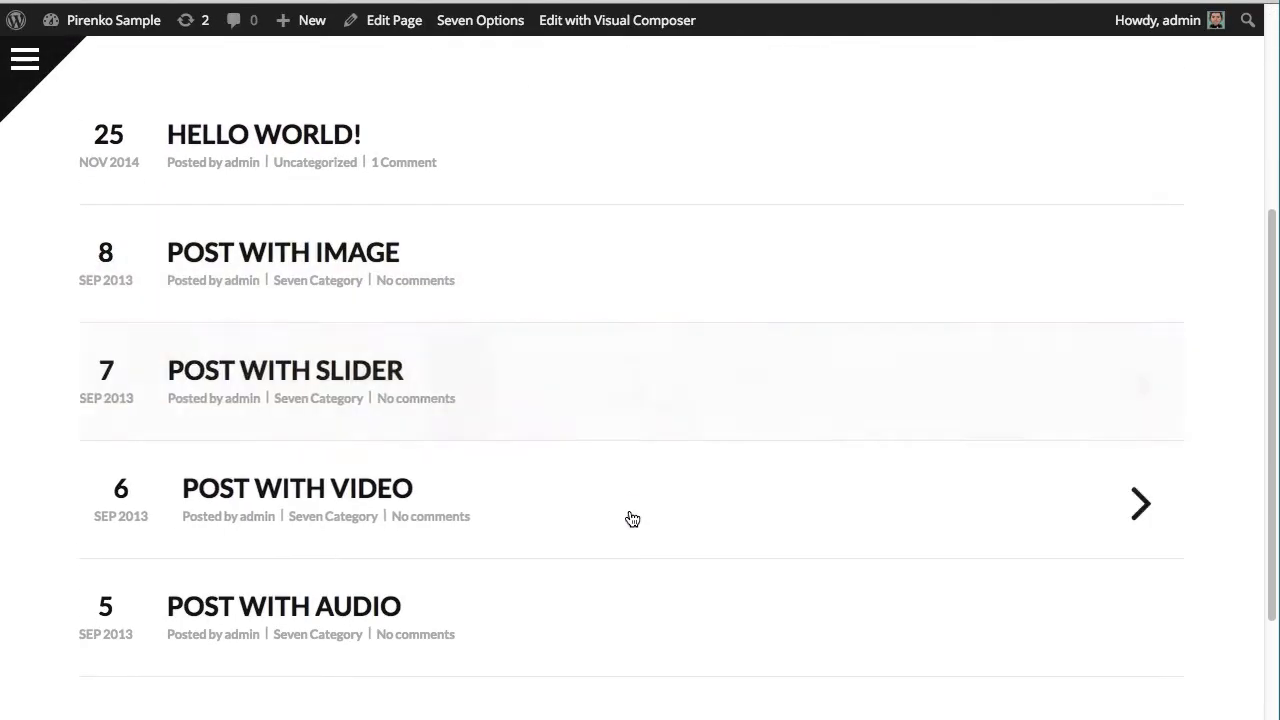
pyautogui.scroll(-2, 632, 518)
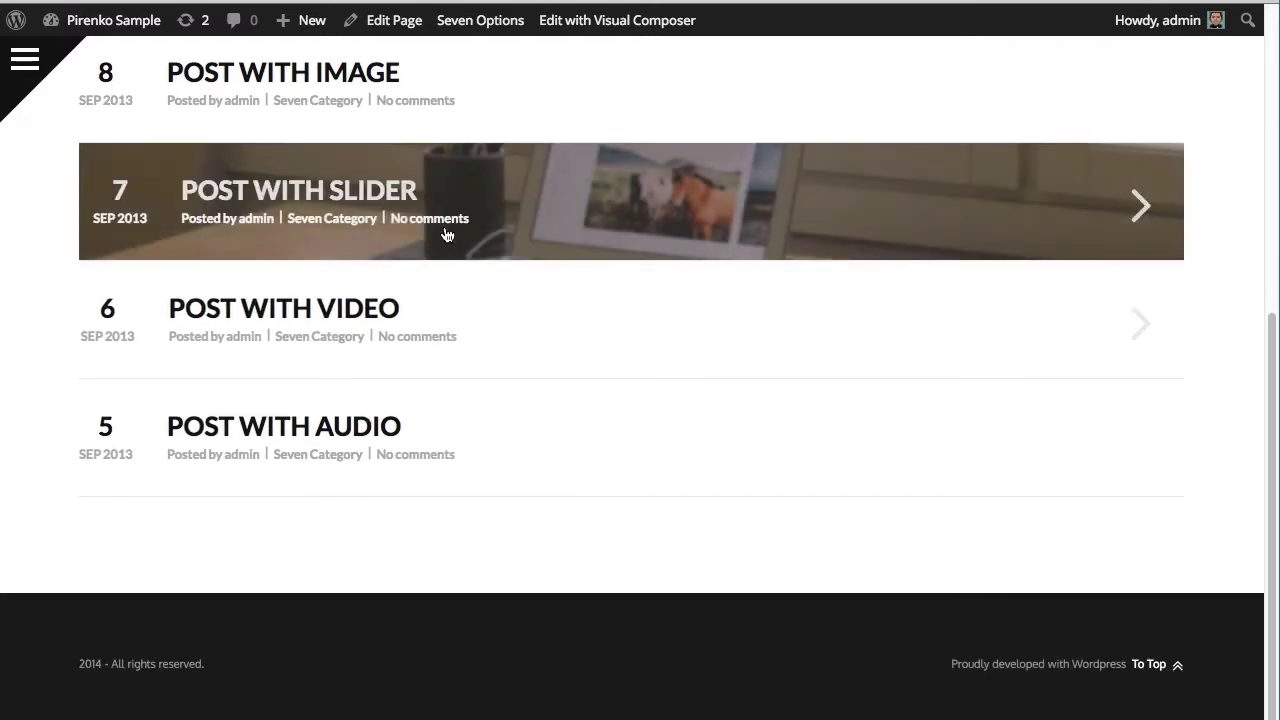